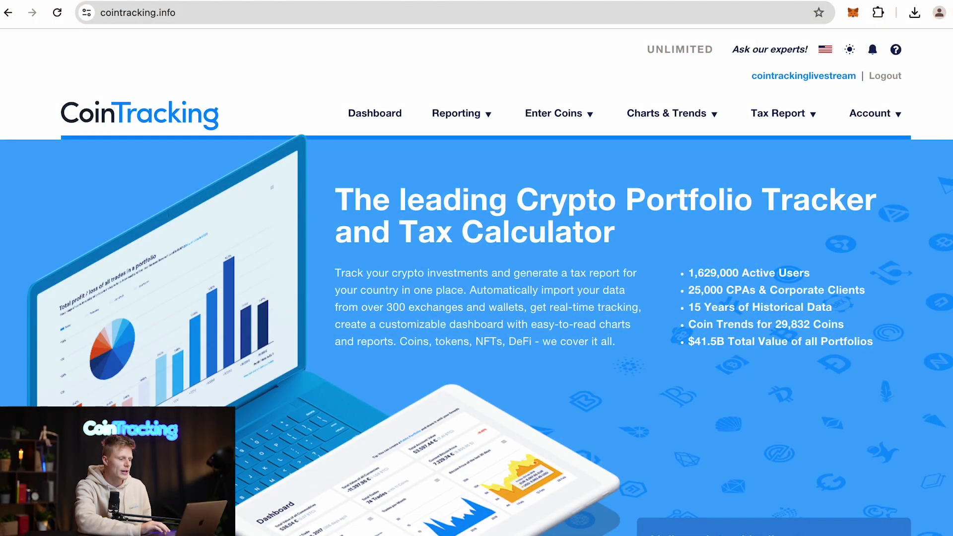
Step: Search Enter Coins for 'kra' and open the Kraken exchange page at its API Import section
{"action": "left_click", "coordinate": [575, 125]}
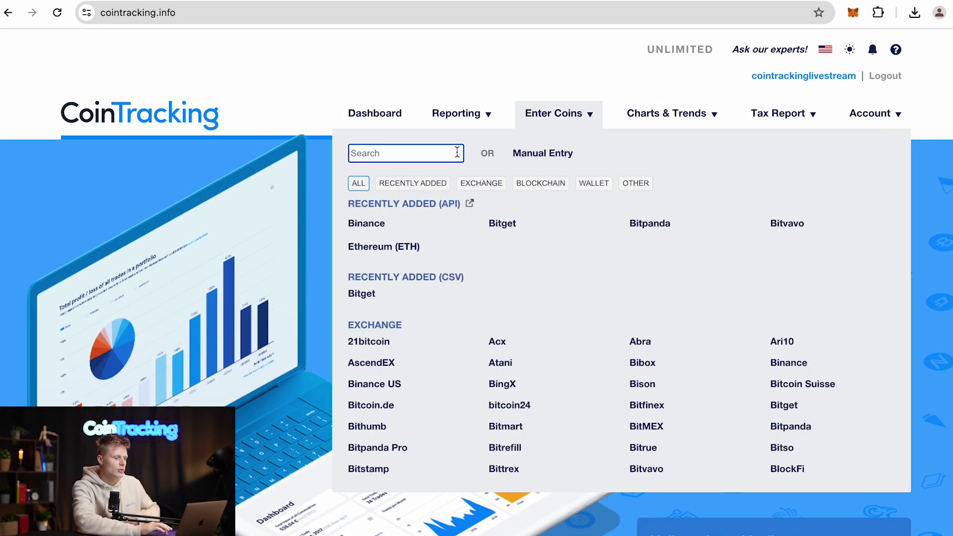
{"action": "type", "text": "krak"}
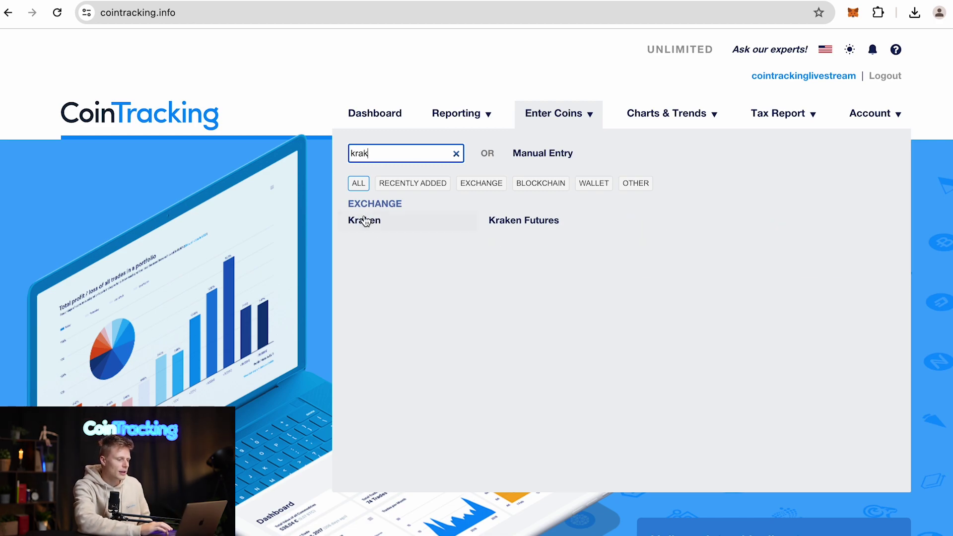
{"action": "left_click", "coordinate": [365, 220]}
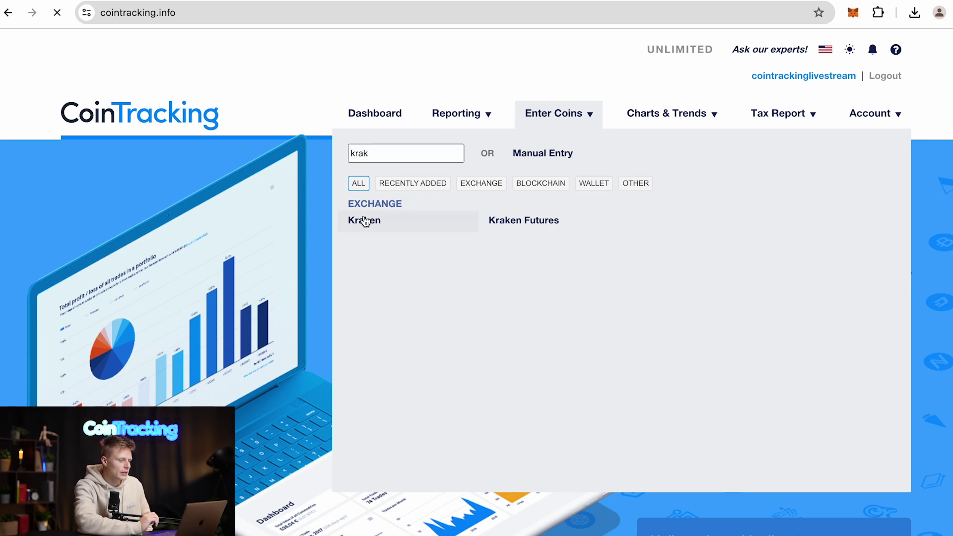
{"action": "scroll", "coordinate": [365, 222], "scroll_direction": "down", "scroll_amount": 4}
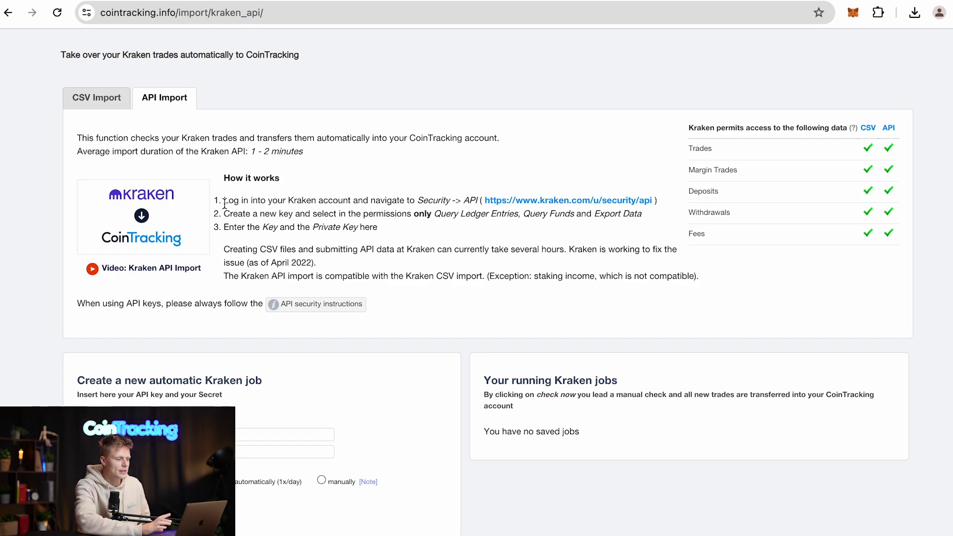
Step: Start adding a new key on Kraken's API key management page
{"action": "left_click", "coordinate": [530, 204]}
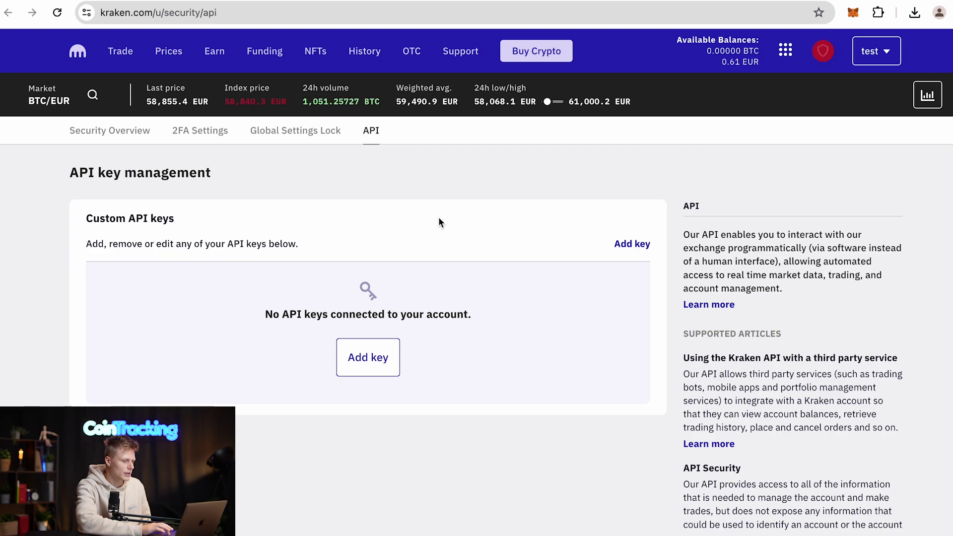
{"action": "left_click", "coordinate": [342, 365]}
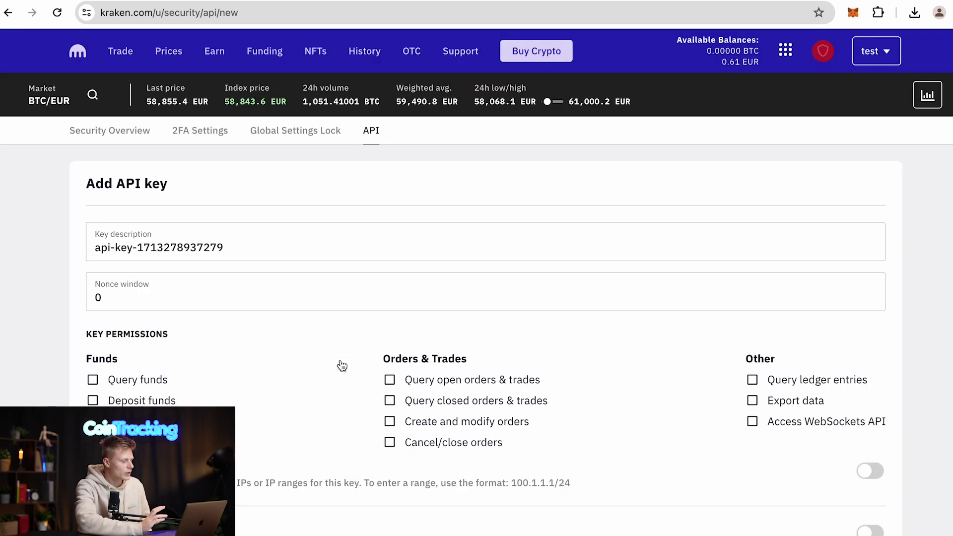
{"action": "scroll", "coordinate": [342, 366], "scroll_direction": "down", "scroll_amount": 2}
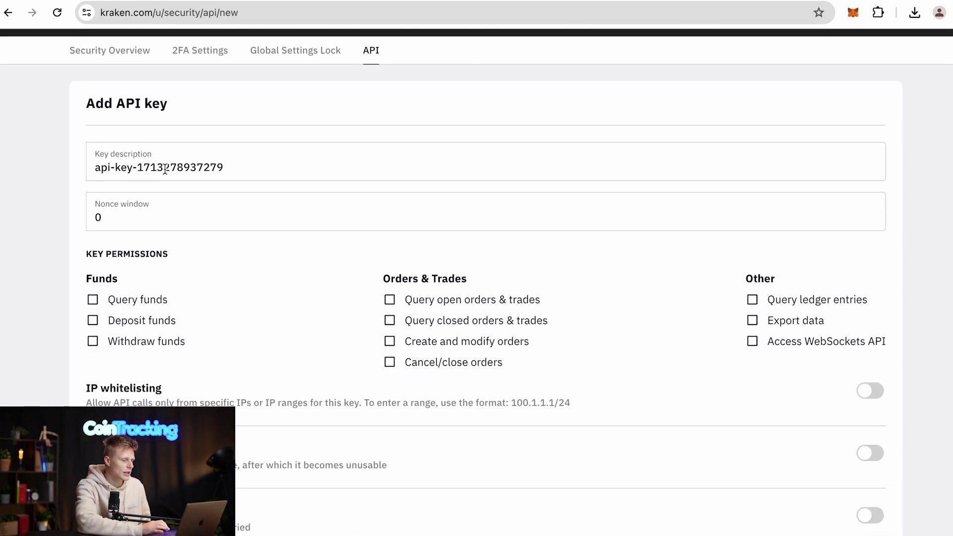
{"action": "scroll", "coordinate": [165, 170], "scroll_direction": "down", "scroll_amount": 2}
{"action": "scroll", "coordinate": [164, 168], "scroll_direction": "down", "scroll_amount": 1}
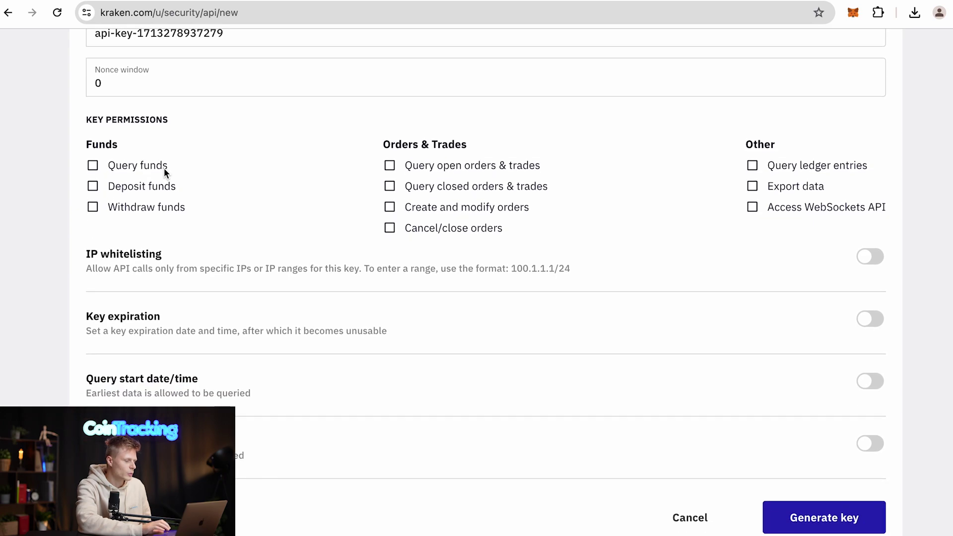
Step: Grant Query funds, Query ledger entries and Export data permissions, then generate the key
{"action": "left_click", "coordinate": [93, 166]}
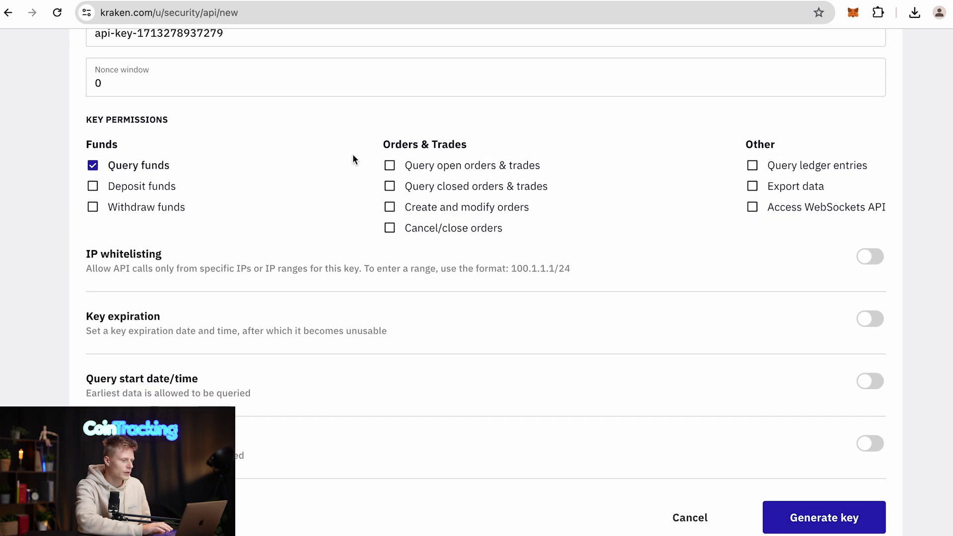
{"action": "left_click", "coordinate": [752, 168]}
{"action": "left_click", "coordinate": [751, 187]}
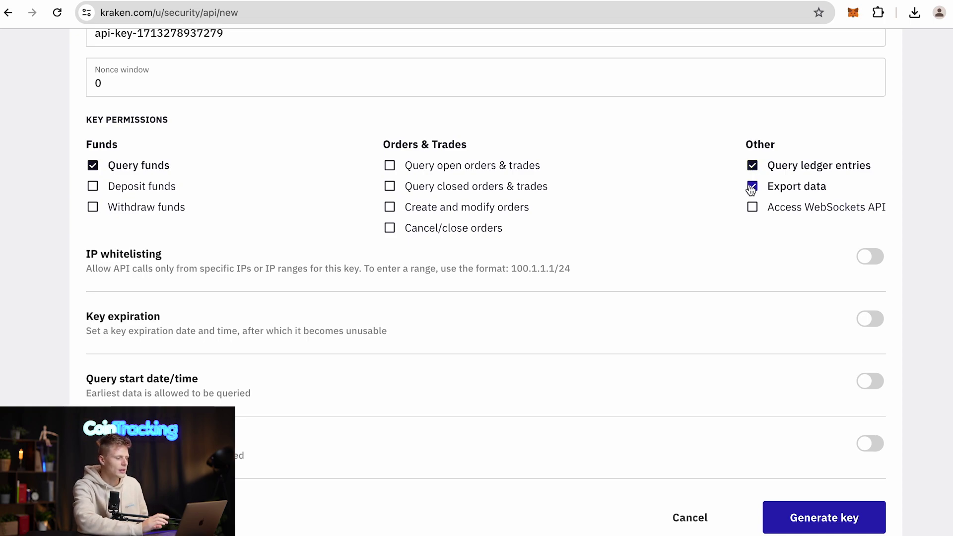
{"action": "scroll", "coordinate": [751, 189], "scroll_direction": "down", "scroll_amount": 2}
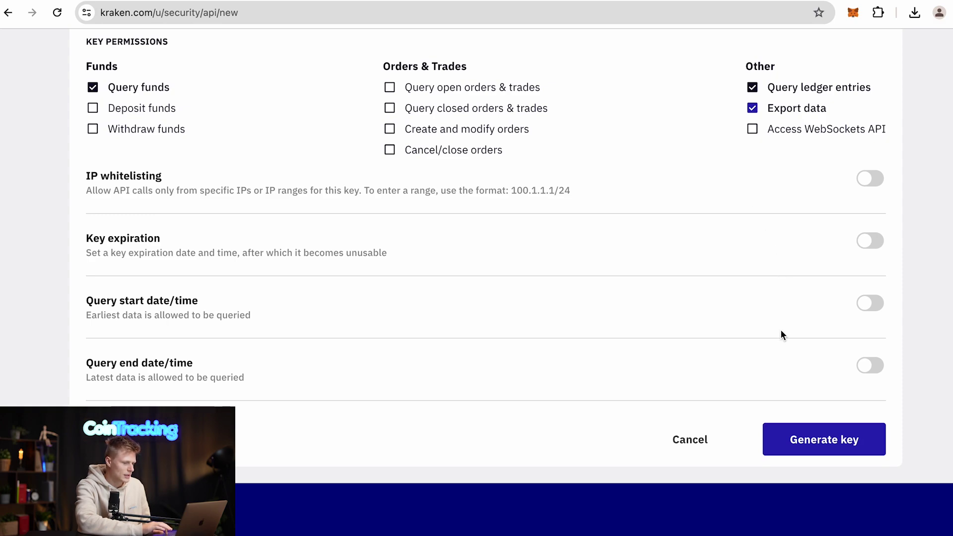
{"action": "left_click", "coordinate": [800, 432]}
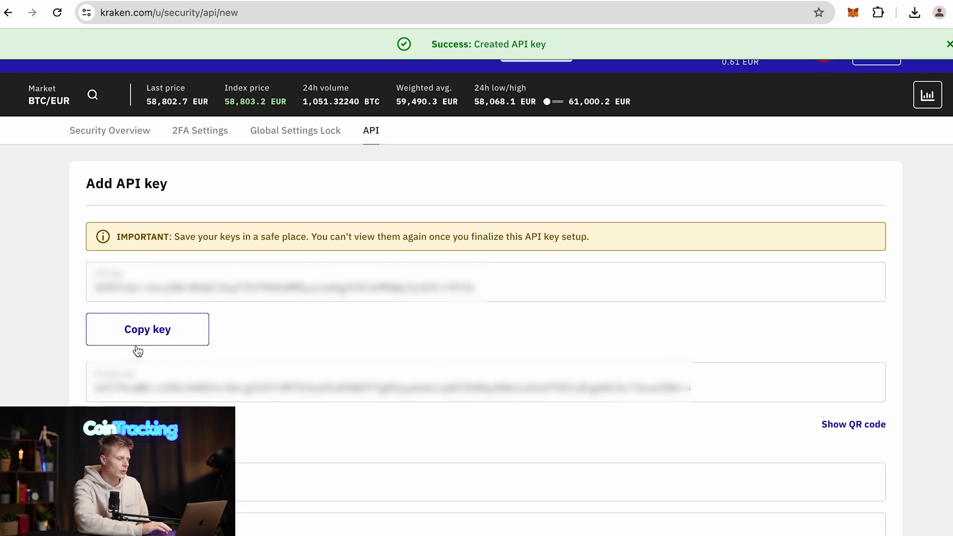
Step: Copy the new Kraken API key into CoinTracking's Your API Key field
{"action": "left_click", "coordinate": [159, 333]}
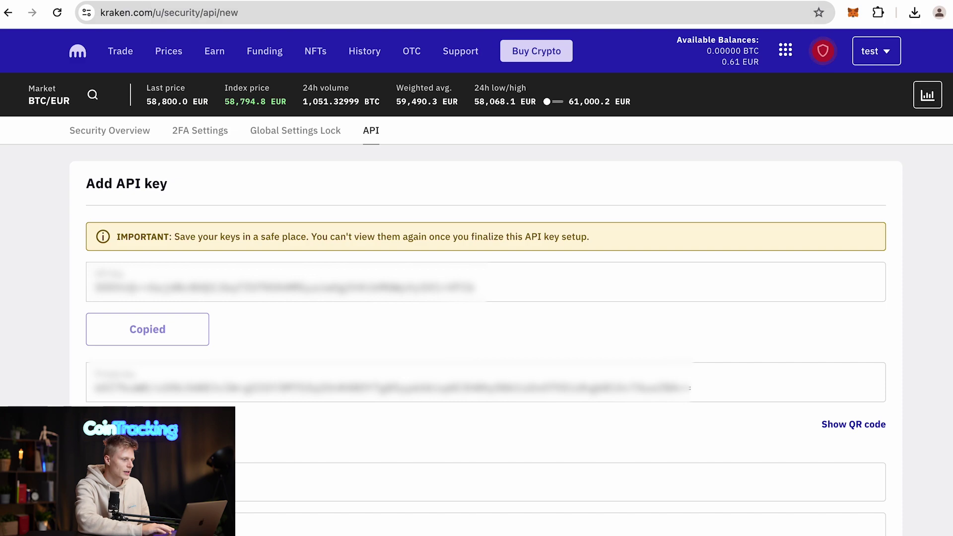
{"action": "key", "text": "ctrl+Tab"}
{"action": "scroll", "coordinate": [175, 403], "scroll_direction": "down", "scroll_amount": 3}
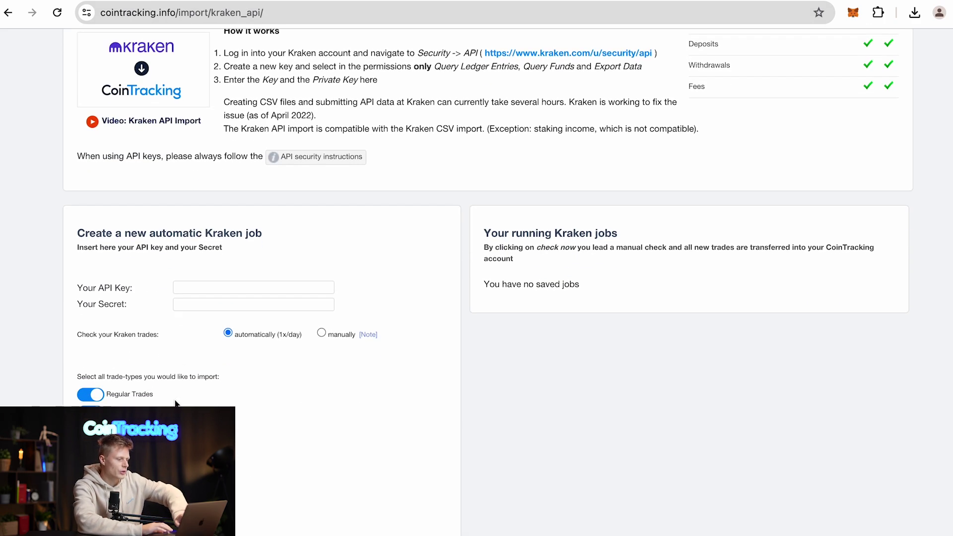
{"action": "left_click", "coordinate": [233, 291]}
{"action": "key", "text": "super+v"}
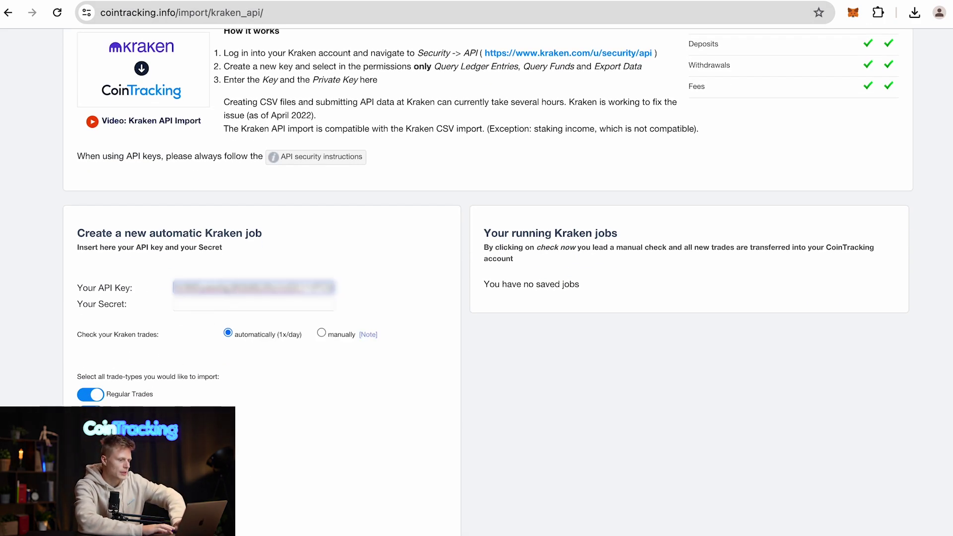
Step: Copy Kraken's private key into the job form's Your Secret field
{"action": "key", "text": "ctrl+shift+Tab"}
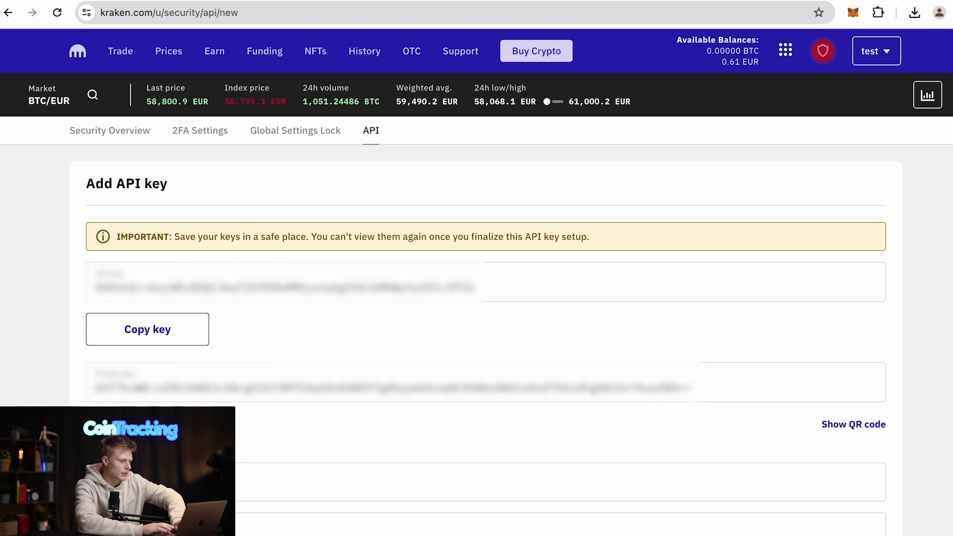
{"action": "key", "text": "ctrl+Tab"}
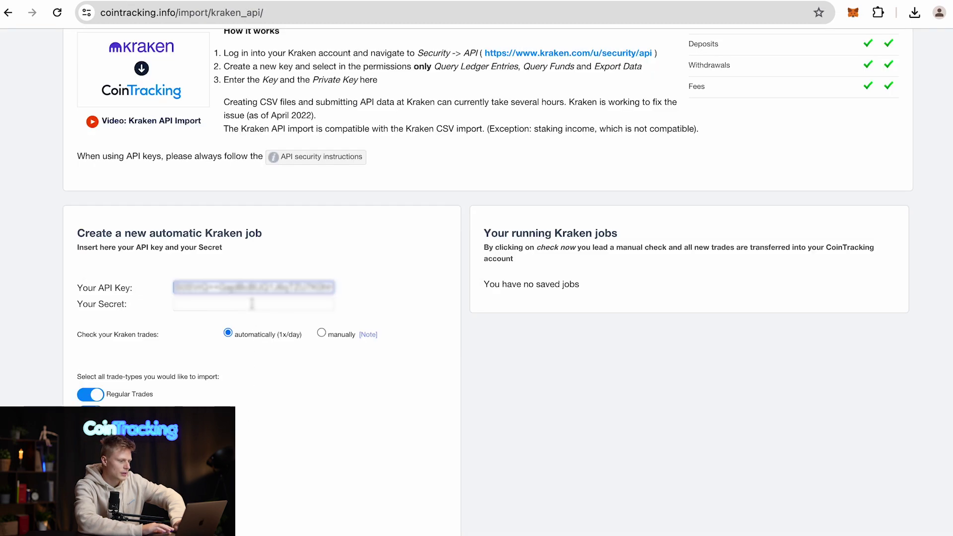
{"action": "left_click", "coordinate": [253, 303]}
{"action": "key", "text": "super+v"}
{"action": "scroll", "coordinate": [350, 370], "scroll_direction": "down", "scroll_amount": 5}
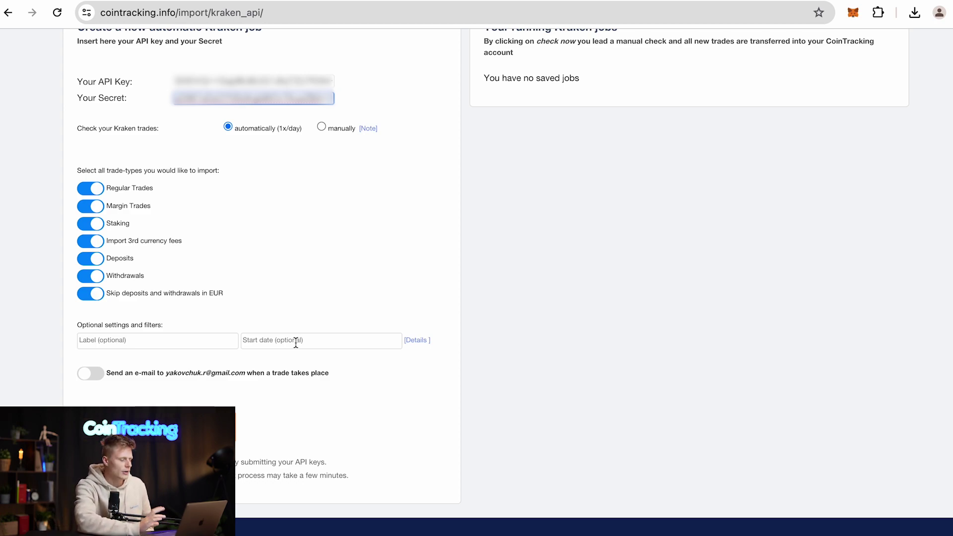
Step: Save the Kraken API job and confirm it appears in the running jobs panel
{"action": "left_click", "coordinate": [184, 422]}
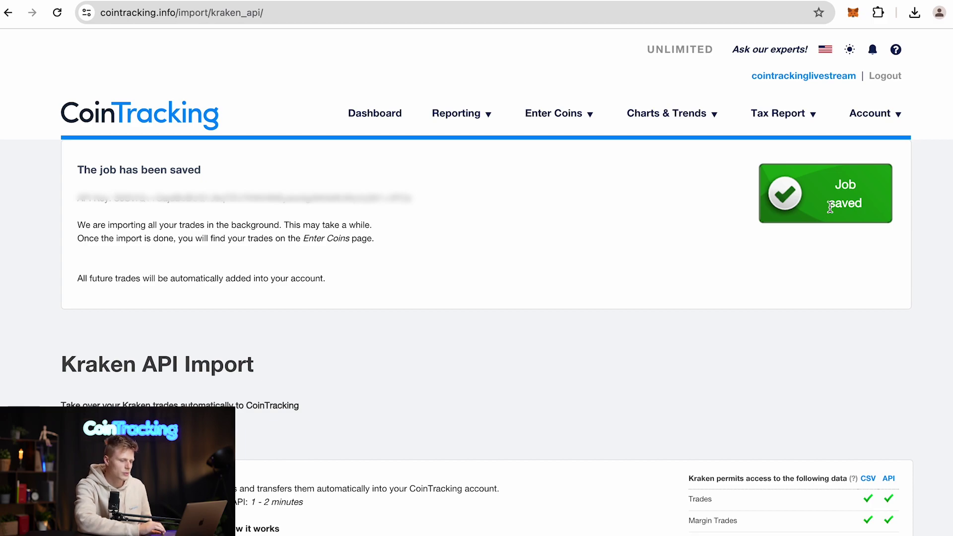
{"action": "scroll", "coordinate": [829, 207], "scroll_direction": "down", "scroll_amount": 10}
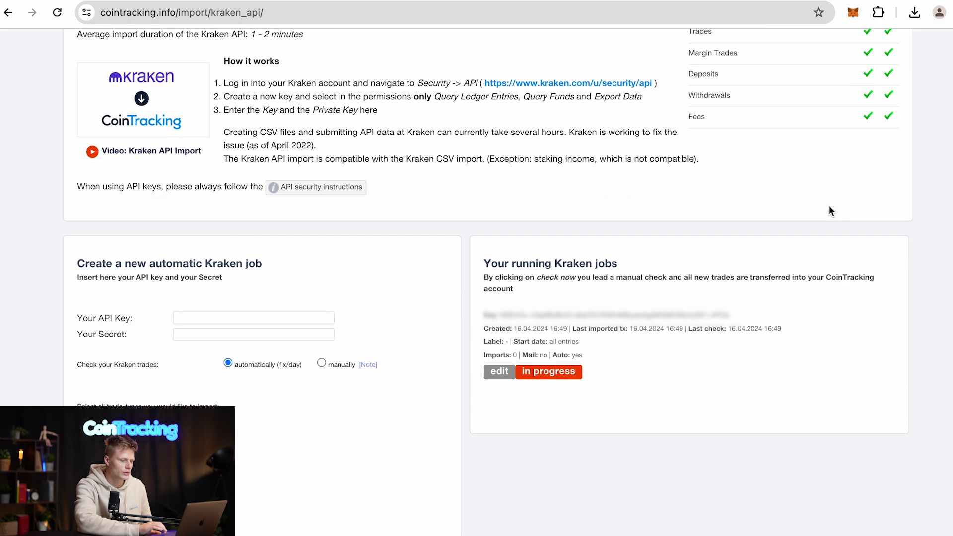
{"action": "scroll", "coordinate": [828, 210], "scroll_direction": "down", "scroll_amount": 1}
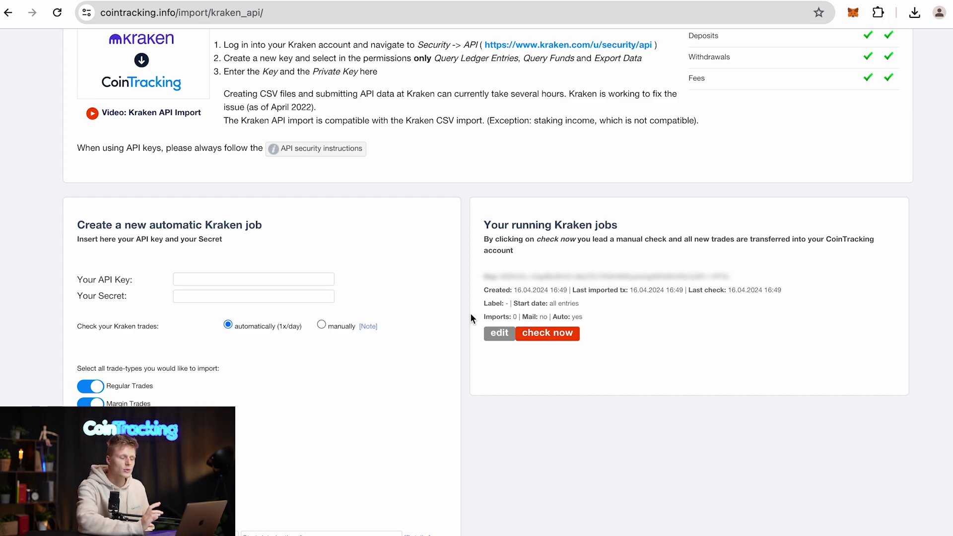
{"action": "scroll", "coordinate": [471, 314], "scroll_direction": "up", "scroll_amount": 9}
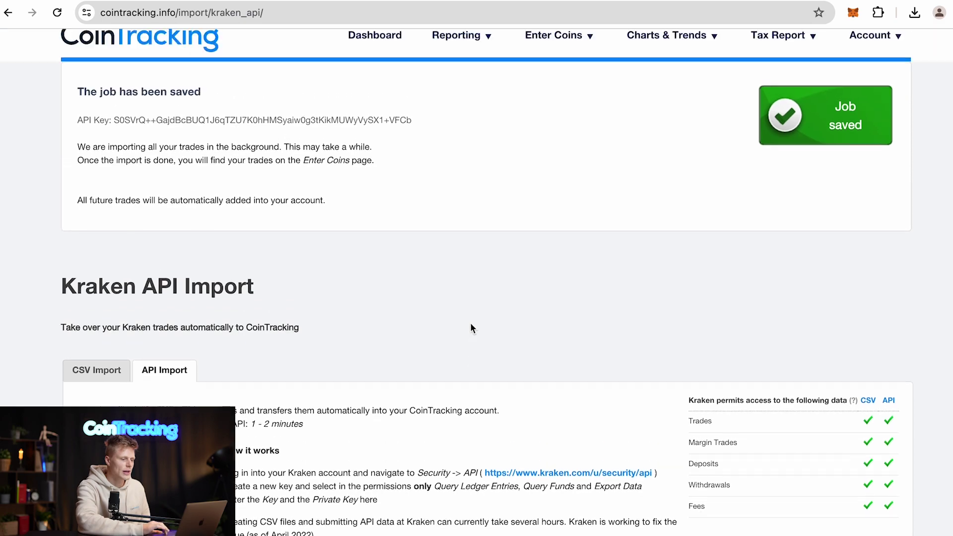
{"action": "scroll", "coordinate": [470, 328], "scroll_direction": "up", "scroll_amount": 2}
{"action": "mouse_move", "coordinate": [461, 113]}
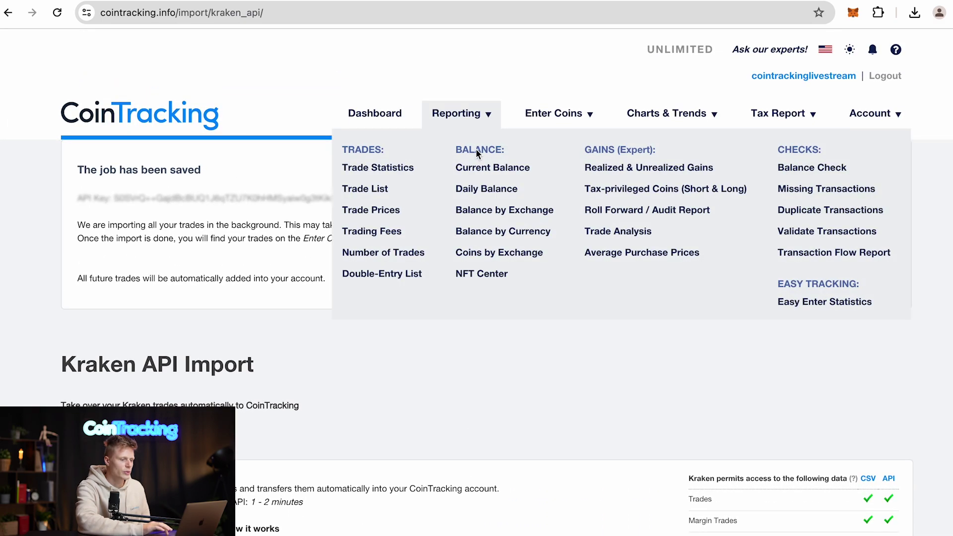
{"action": "left_click", "coordinate": [474, 212]}
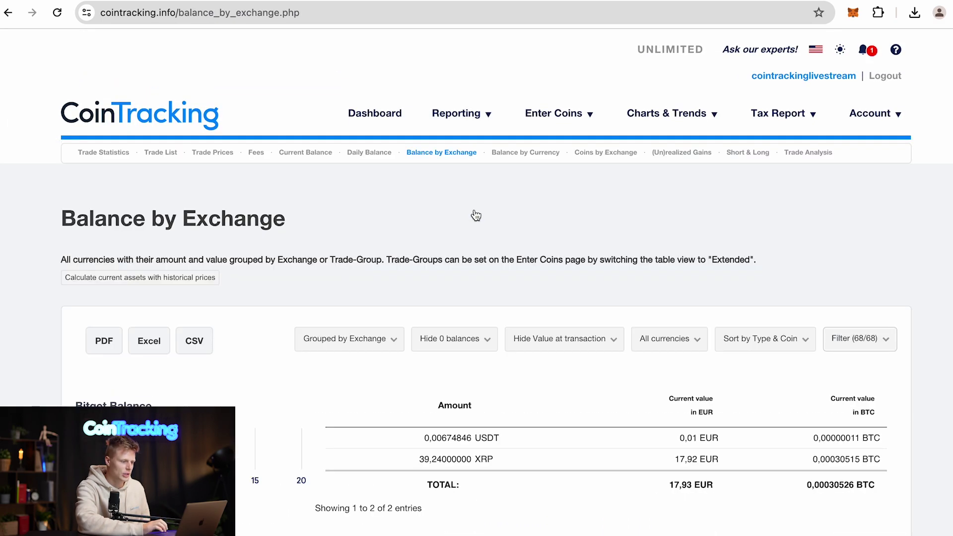
{"action": "scroll", "coordinate": [357, 283], "scroll_direction": "down", "scroll_amount": 20}
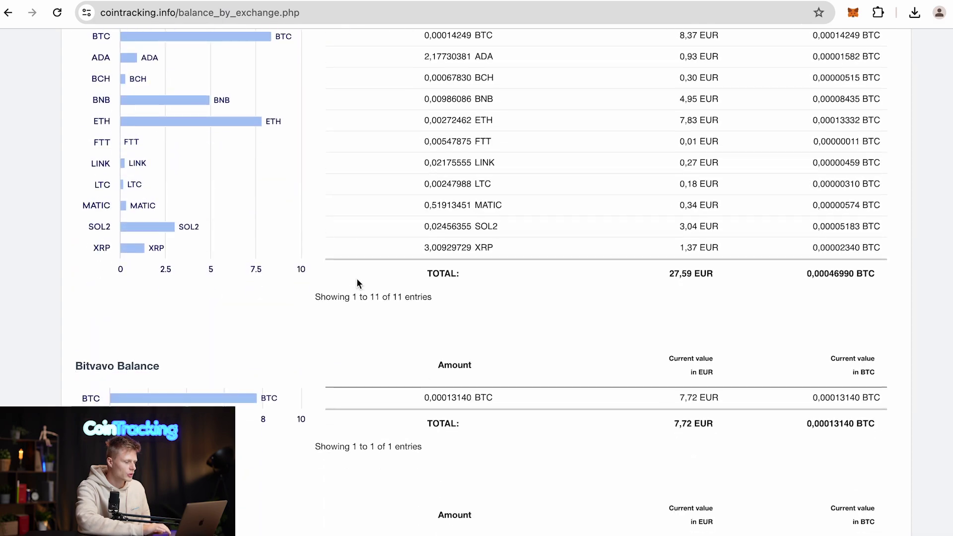
{"action": "scroll", "coordinate": [357, 278], "scroll_direction": "down", "scroll_amount": 12}
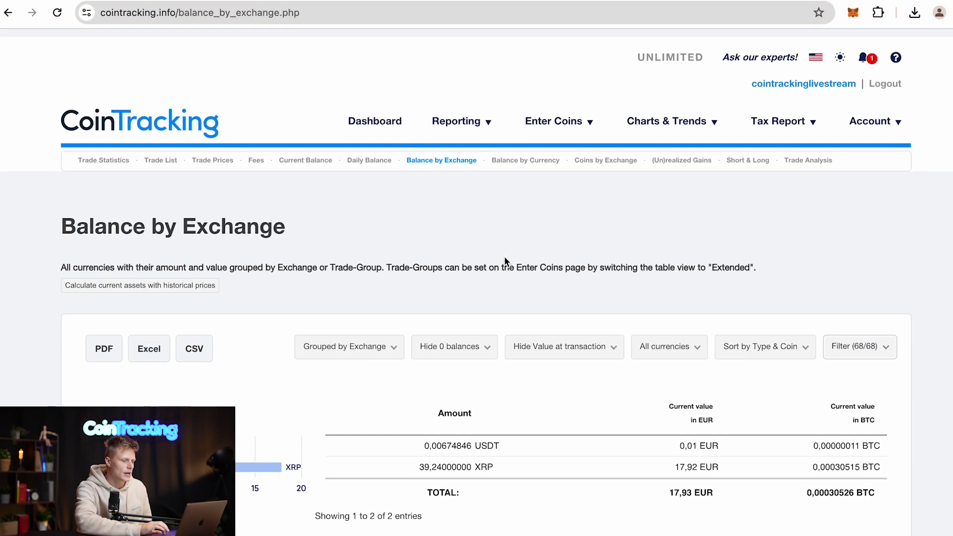
{"action": "mouse_move", "coordinate": [542, 124]}
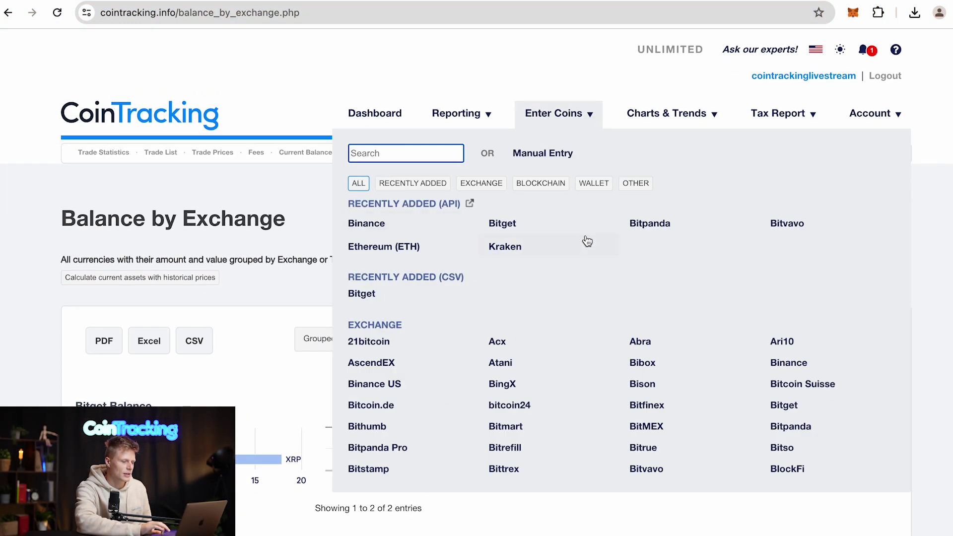
Step: Delete the running Kraken API import job
{"action": "left_click", "coordinate": [541, 257]}
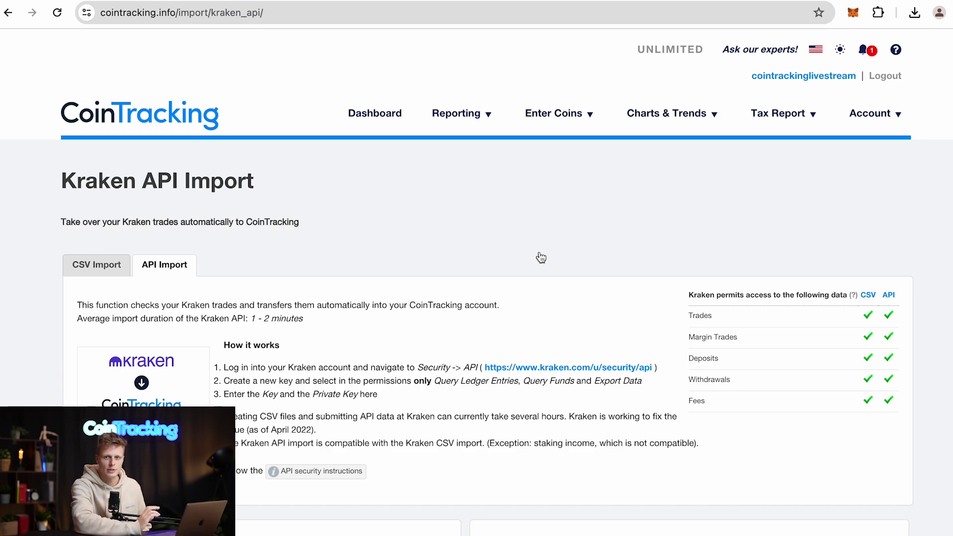
{"action": "scroll", "coordinate": [540, 257], "scroll_direction": "down", "scroll_amount": 5}
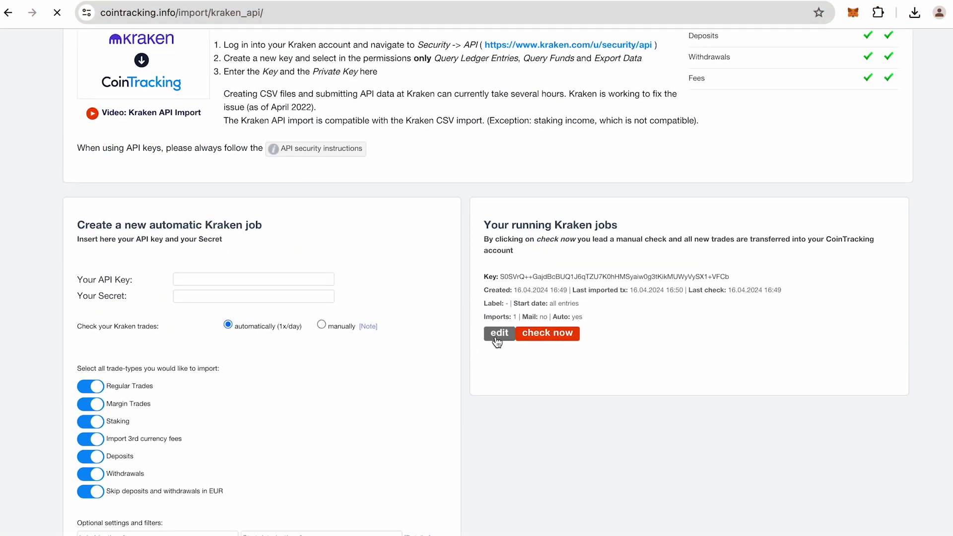
{"action": "left_click", "coordinate": [494, 392]}
{"action": "scroll", "coordinate": [255, 481], "scroll_direction": "down", "scroll_amount": 3}
{"action": "left_click", "coordinate": [245, 457]}
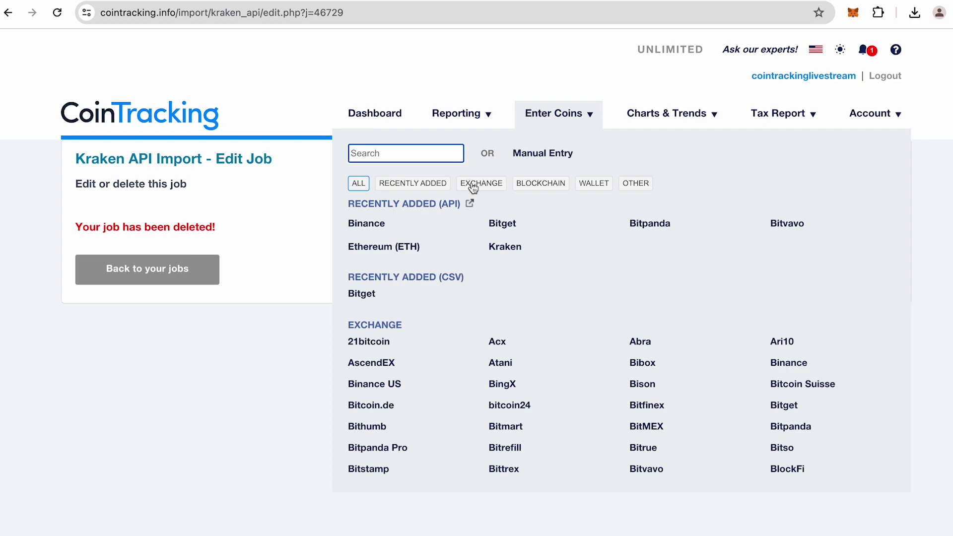
Step: Bulk-delete all Kraken and Kraken Earn transactions from the trade list
{"action": "left_click", "coordinate": [562, 112]}
{"action": "left_click", "coordinate": [334, 315]}
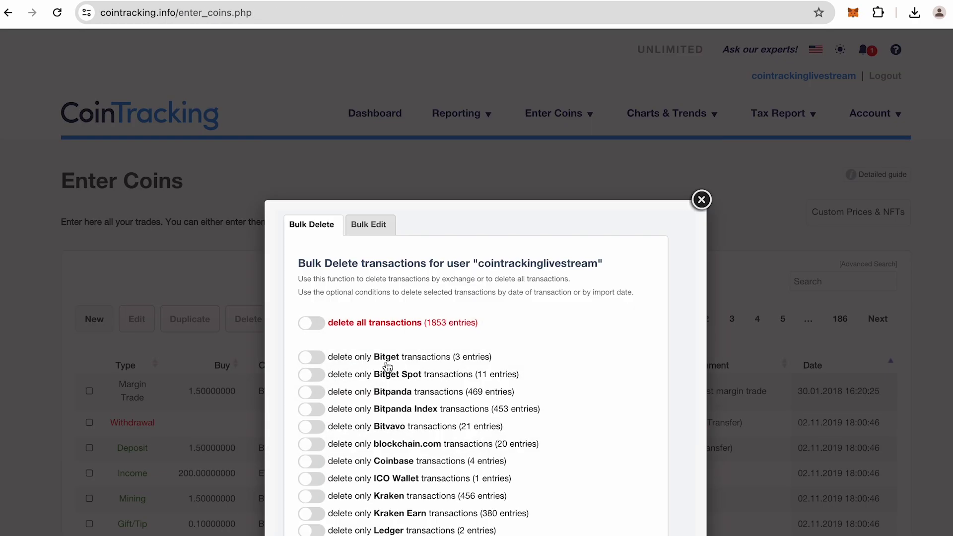
{"action": "left_click", "coordinate": [408, 312]}
{"action": "left_click", "coordinate": [408, 330]}
{"action": "scroll", "coordinate": [400, 432], "scroll_direction": "down", "scroll_amount": 2}
{"action": "left_click", "coordinate": [382, 521]}
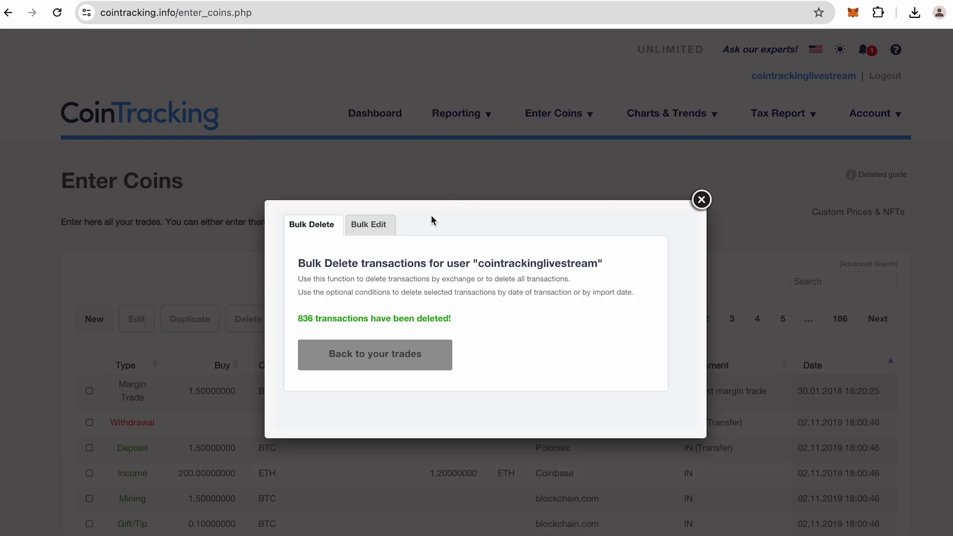
{"action": "left_click", "coordinate": [370, 364]}
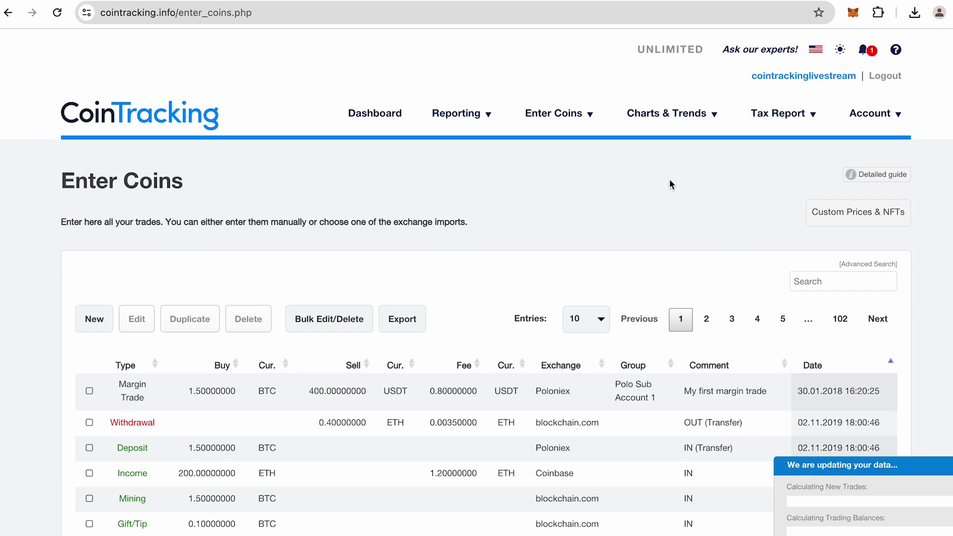
Step: Check the import notifications, then reopen the Kraken import page on its CSV Import tab
{"action": "left_click", "coordinate": [865, 59]}
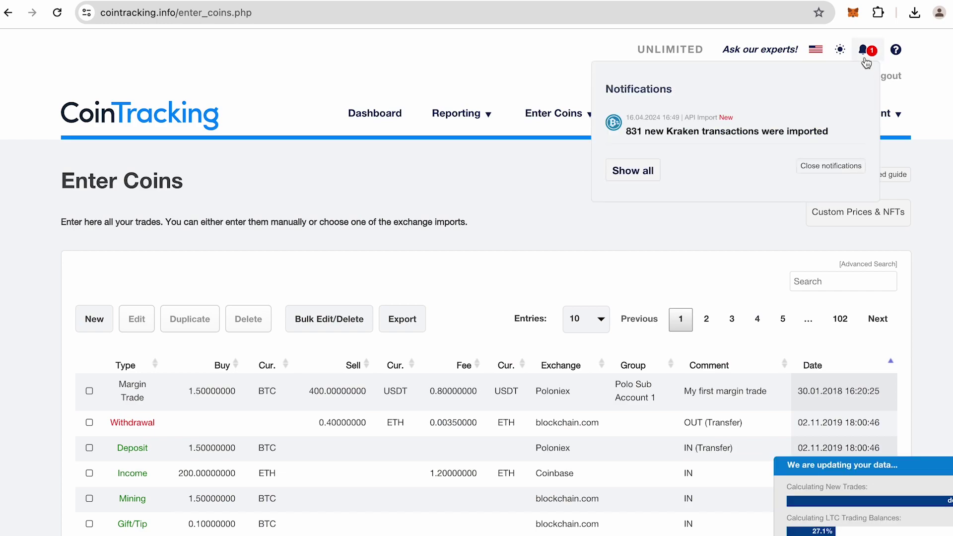
{"action": "left_click", "coordinate": [866, 59]}
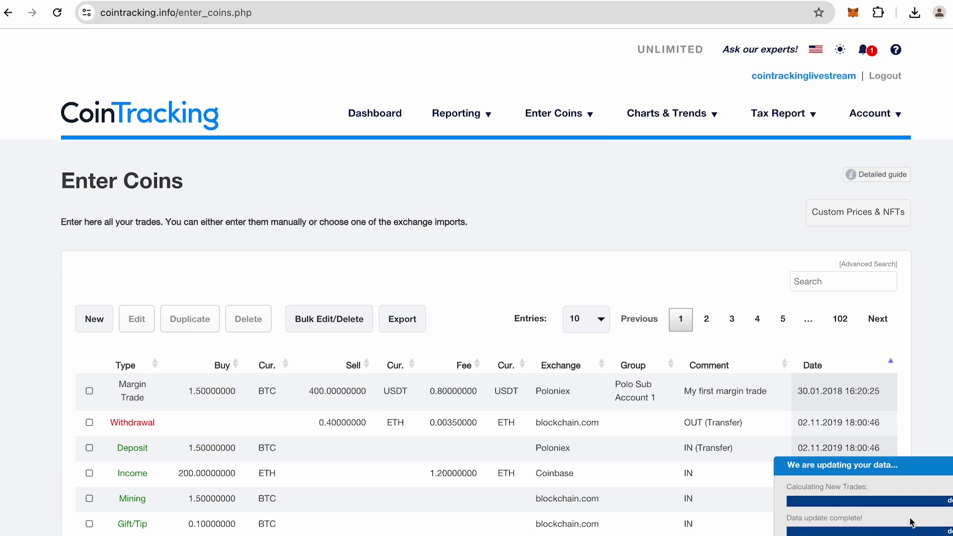
{"action": "mouse_move", "coordinate": [535, 126]}
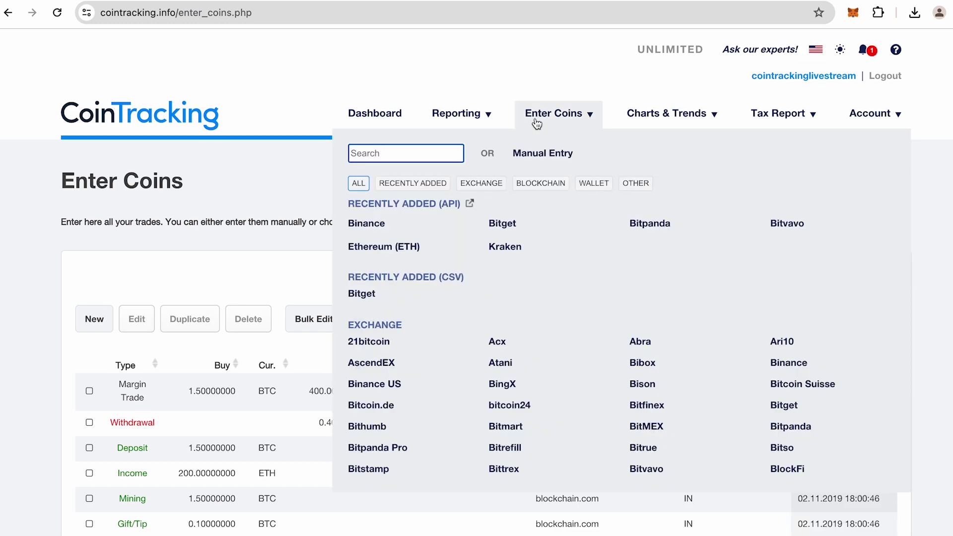
{"action": "left_click", "coordinate": [498, 246]}
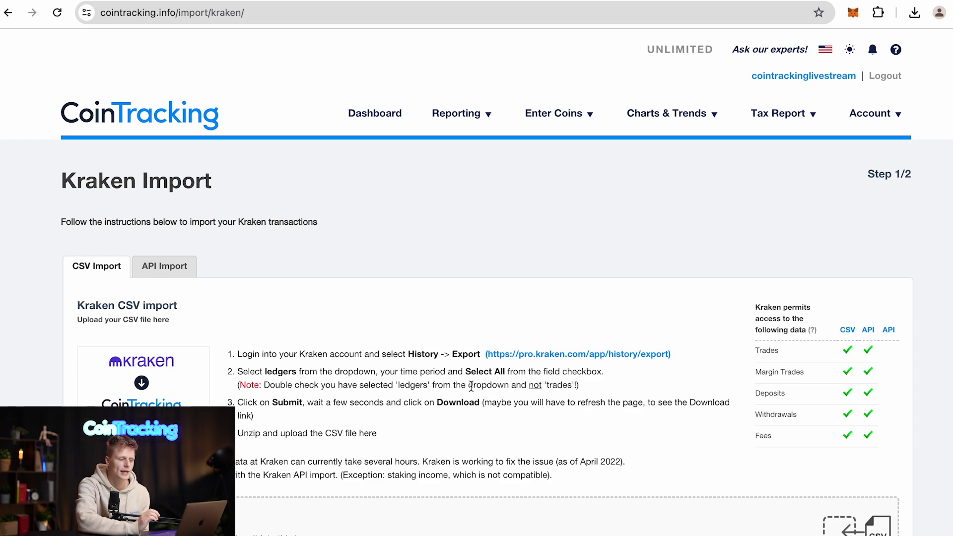
Step: Follow the pro.kraken.com/app/history/export link from the CSV import instructions
{"action": "left_click", "coordinate": [536, 358]}
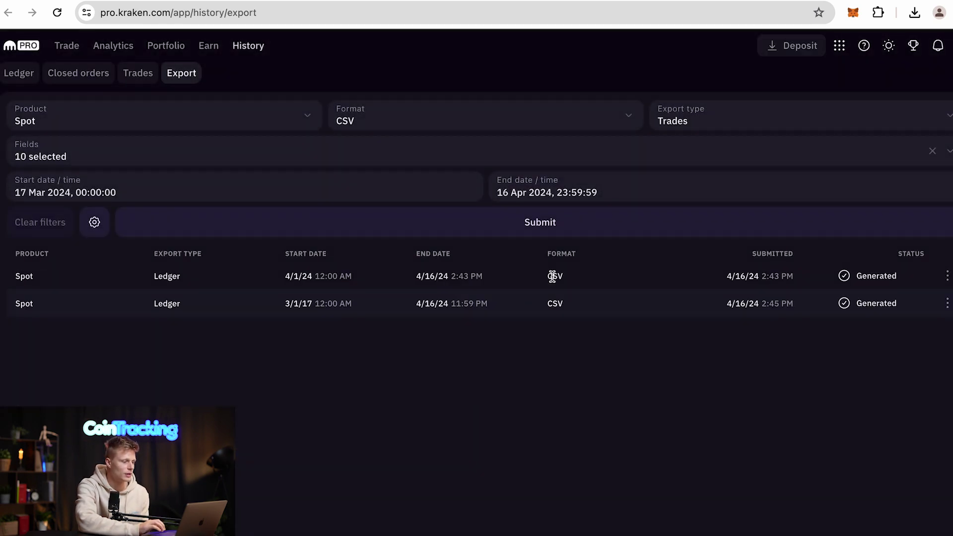
Step: Set the export to Spot product, CSV format, Ledger type, with all 300 assets included
{"action": "left_click", "coordinate": [235, 122]}
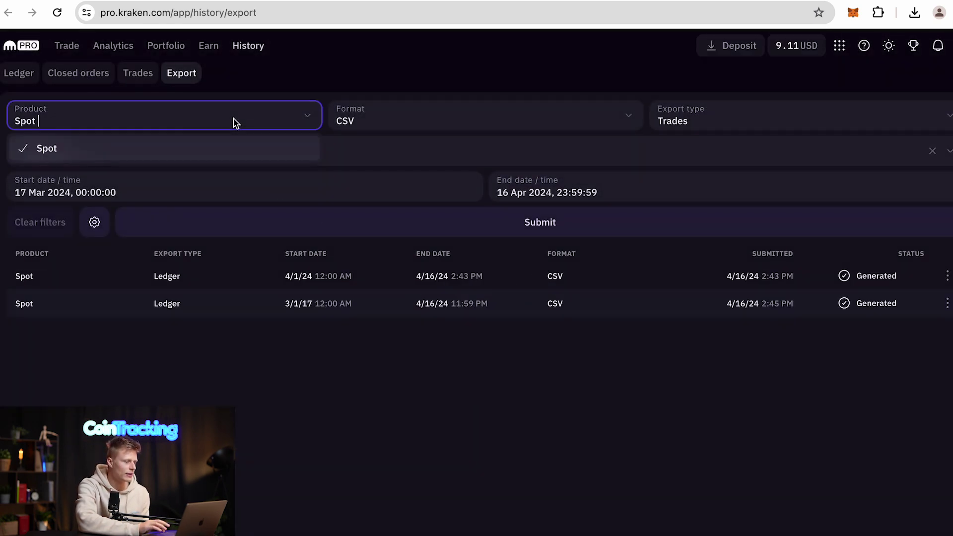
{"action": "left_click", "coordinate": [58, 148]}
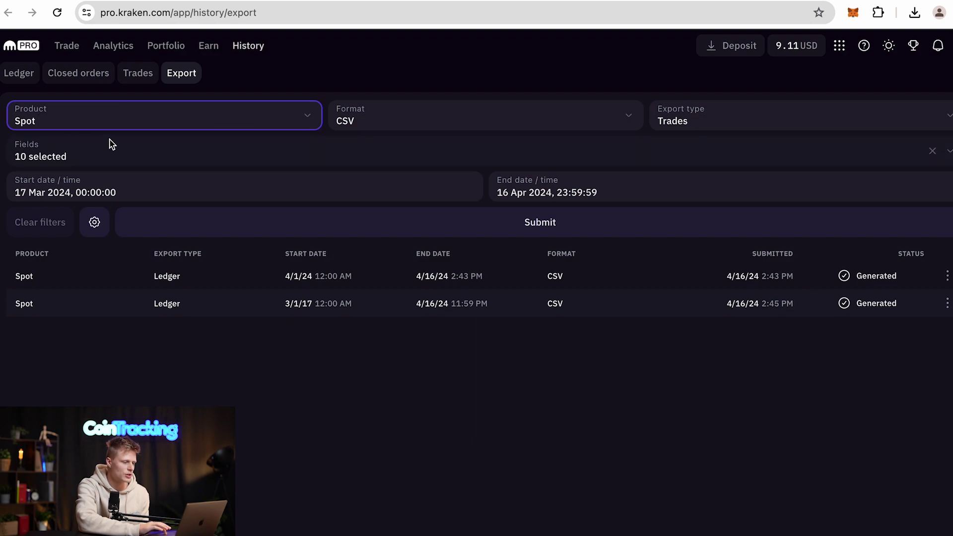
{"action": "left_click", "coordinate": [478, 124]}
{"action": "left_click", "coordinate": [470, 145]}
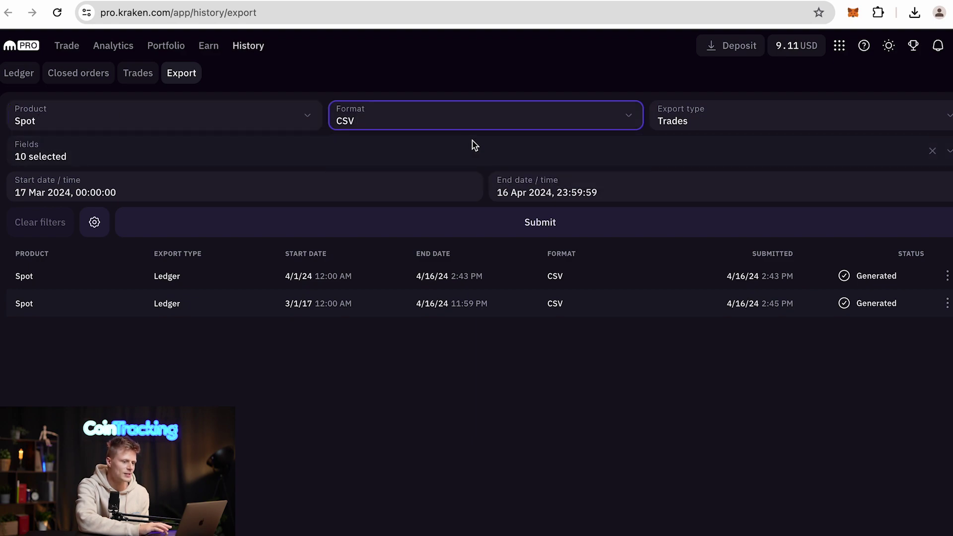
{"action": "left_click", "coordinate": [774, 121]}
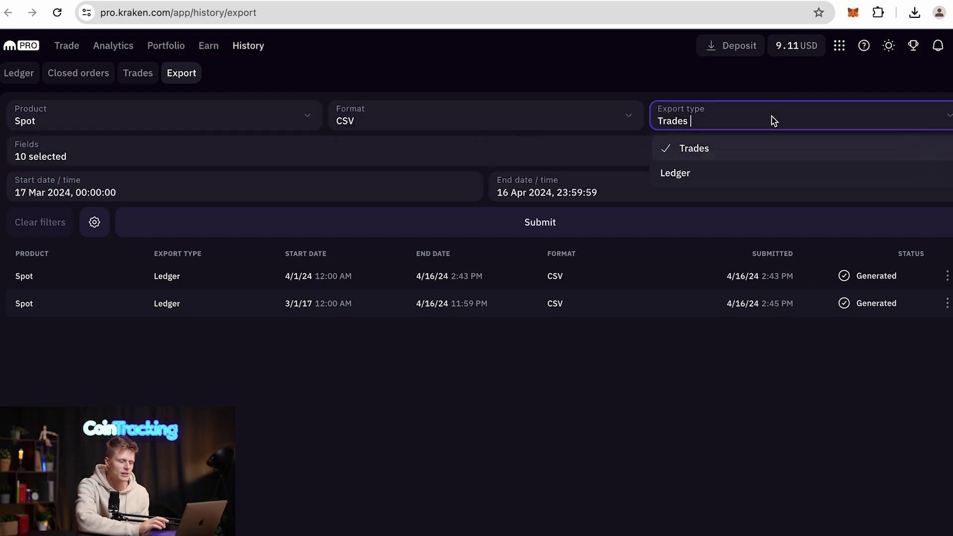
{"action": "left_click", "coordinate": [720, 176]}
{"action": "left_click", "coordinate": [255, 149]}
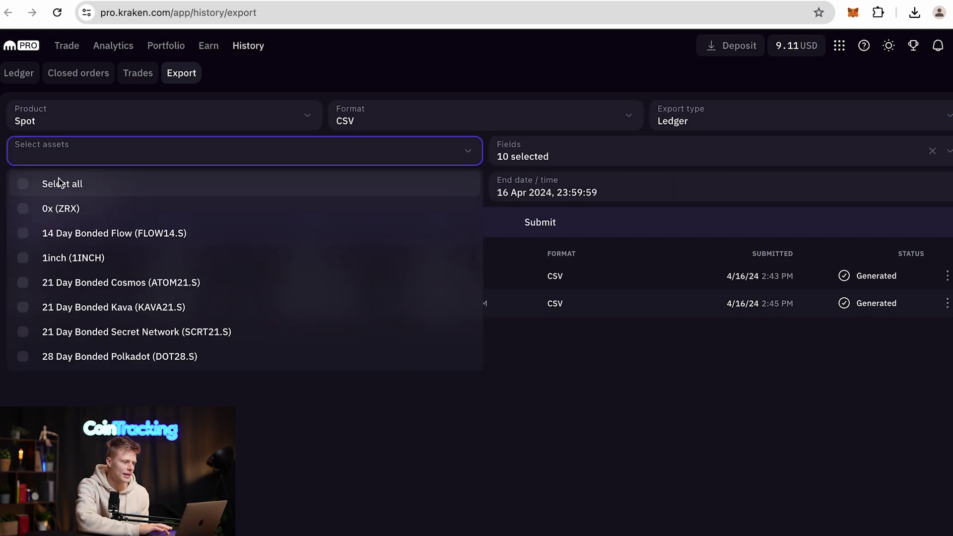
{"action": "left_click", "coordinate": [28, 185]}
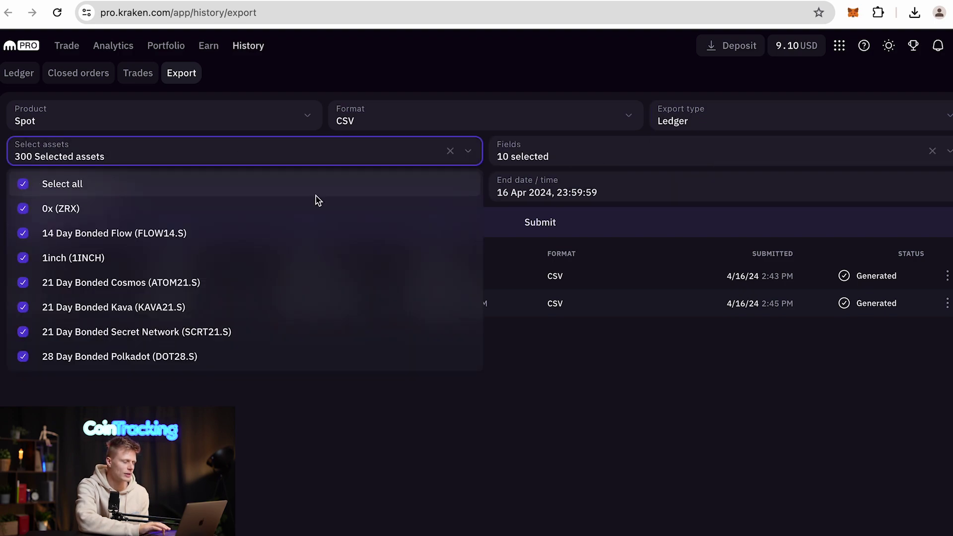
{"action": "left_click", "coordinate": [491, 149]}
{"action": "left_click", "coordinate": [545, 149]}
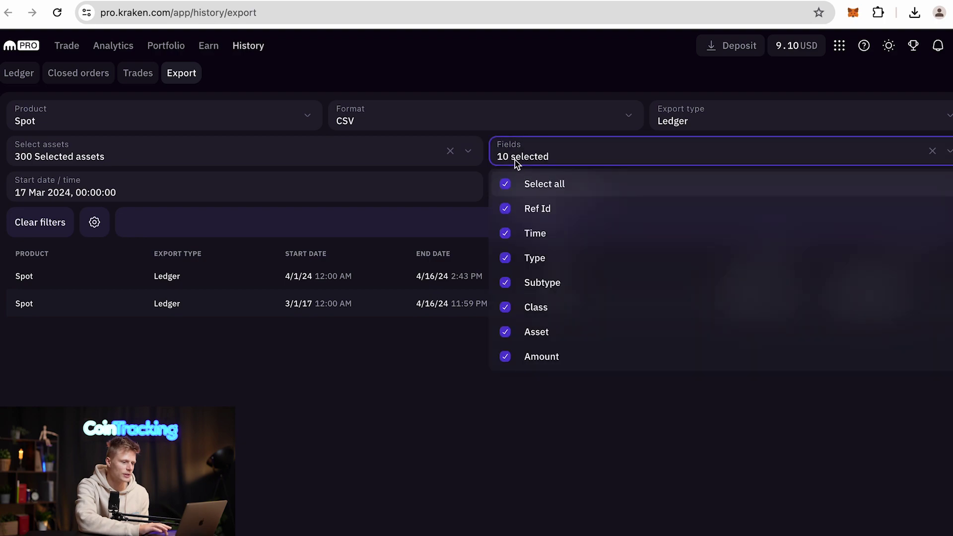
{"action": "left_click", "coordinate": [291, 174]}
Step: Set the start date to 1 Mar 2017 and submit the ledger export
{"action": "left_click", "coordinate": [272, 180]}
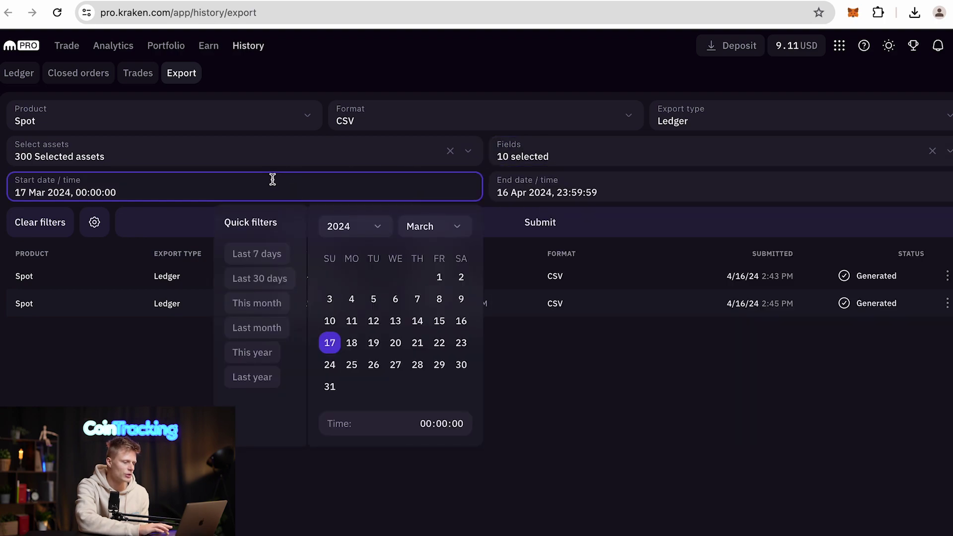
{"action": "left_click", "coordinate": [351, 229]}
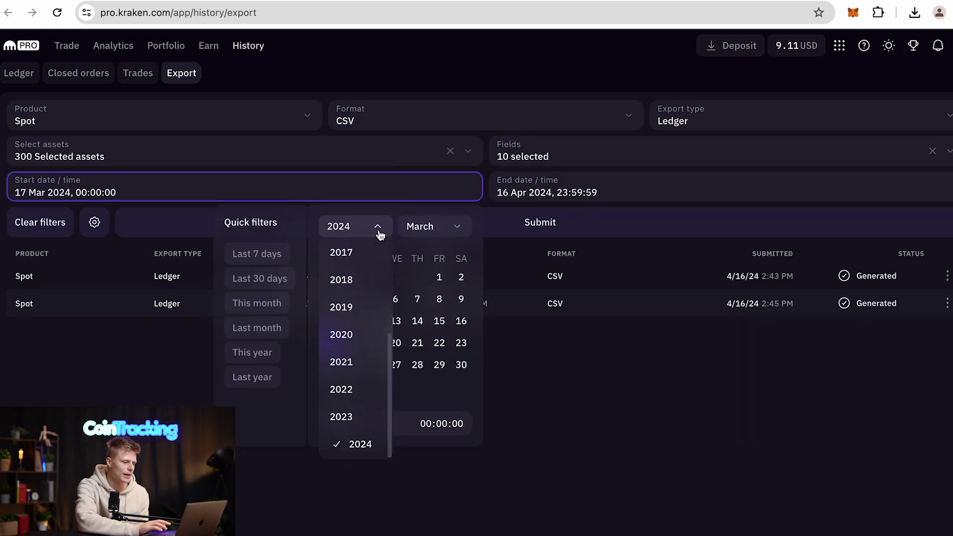
{"action": "left_click", "coordinate": [357, 255]}
{"action": "left_click", "coordinate": [395, 277]}
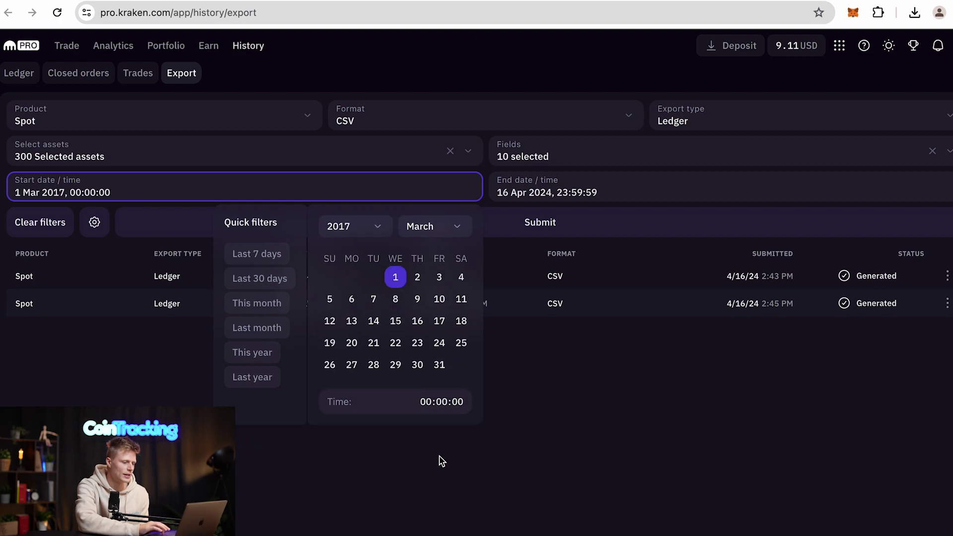
{"action": "left_click", "coordinate": [520, 421]}
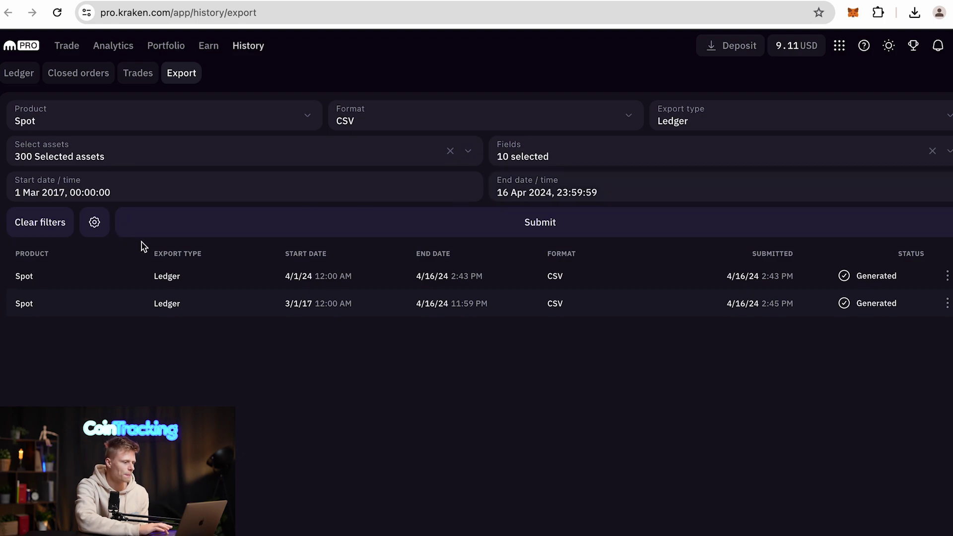
{"action": "left_click", "coordinate": [619, 233]}
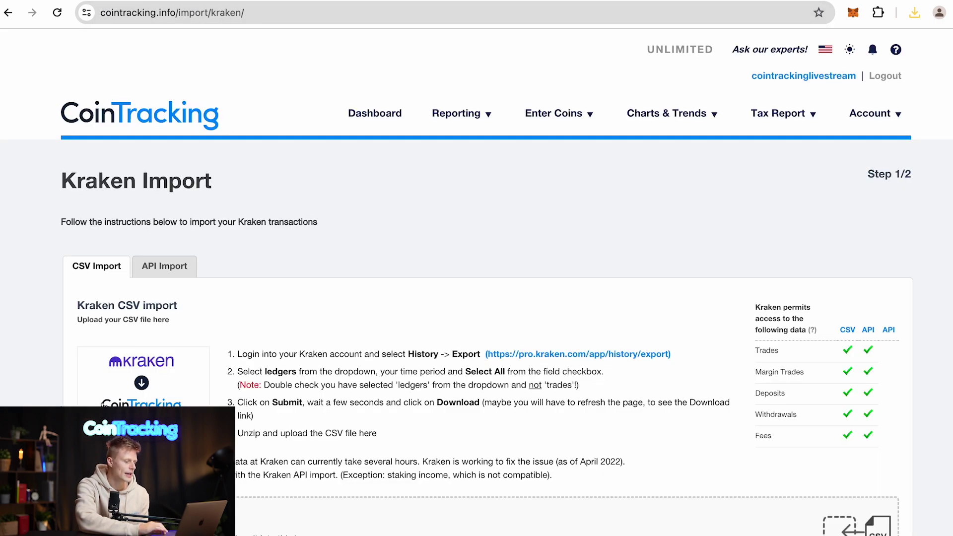
Step: Sort the uploaded ledger's 84-page transaction preview by Info / Error Message
{"action": "scroll", "coordinate": [104, 405], "scroll_direction": "down", "scroll_amount": 3}
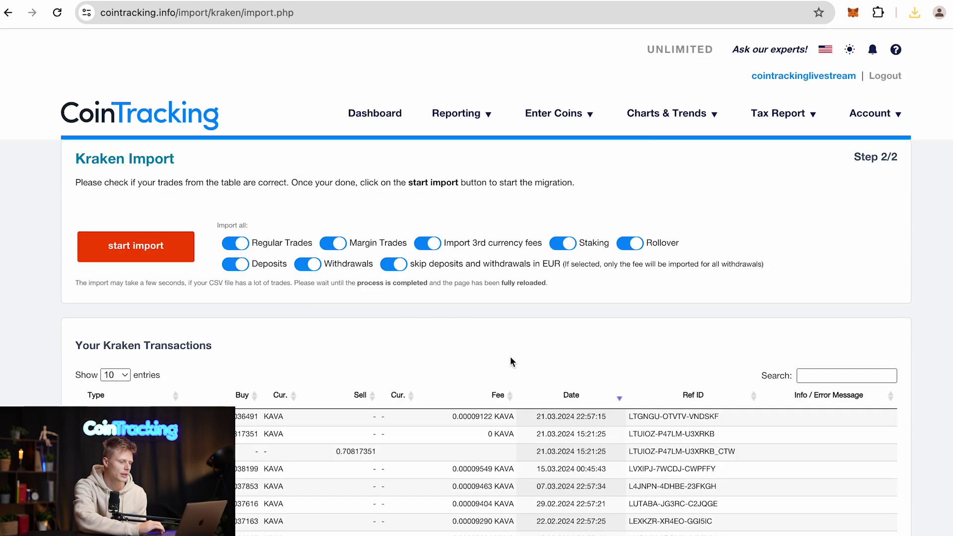
{"action": "scroll", "coordinate": [495, 362], "scroll_direction": "down", "scroll_amount": 3}
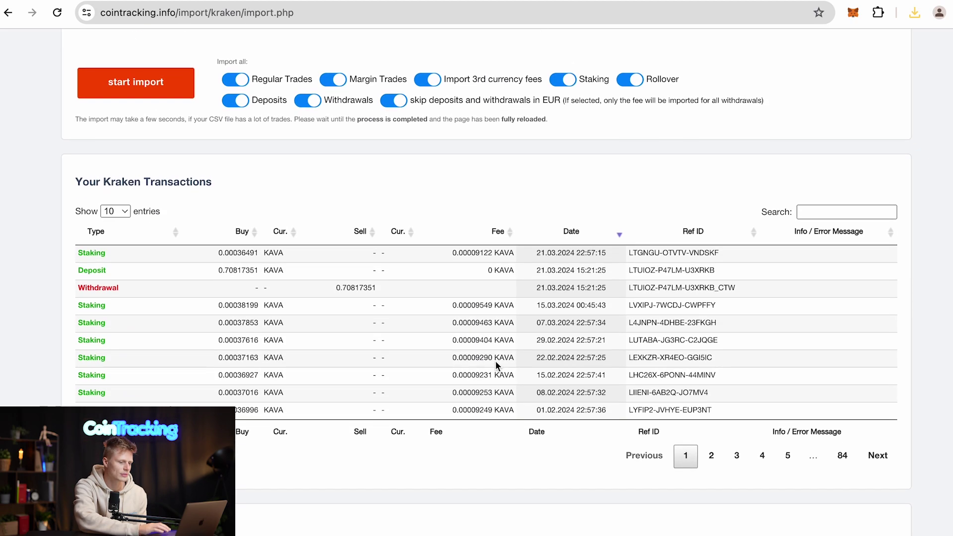
{"action": "left_click", "coordinate": [851, 233]}
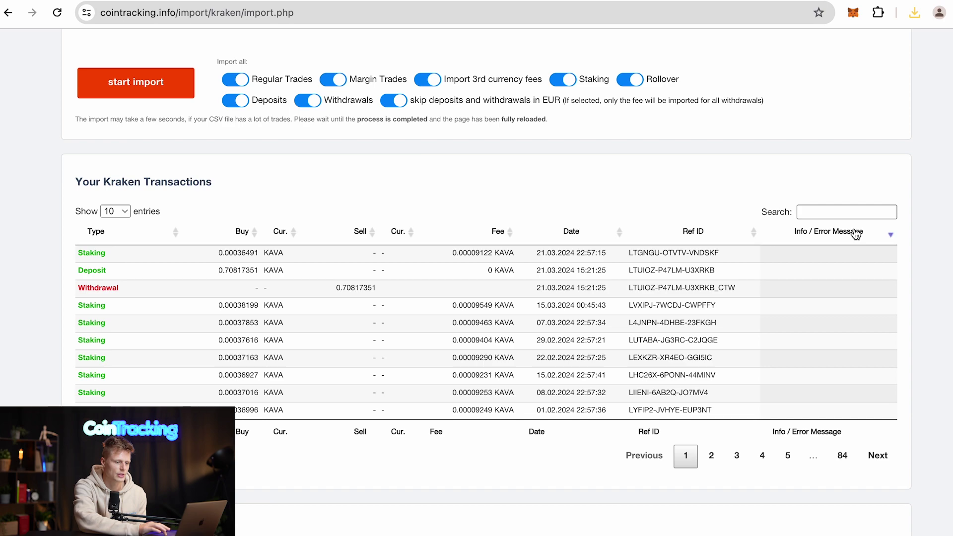
{"action": "scroll", "coordinate": [794, 244], "scroll_direction": "up", "scroll_amount": 3}
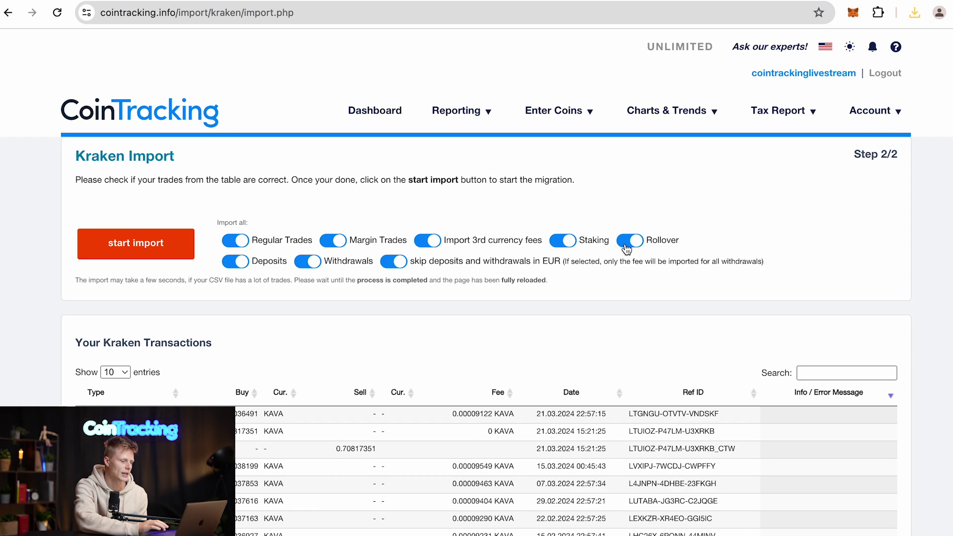
Step: Import the Kraken transactions, review them by Info / Error Message, and return to the trade list
{"action": "left_click", "coordinate": [162, 246]}
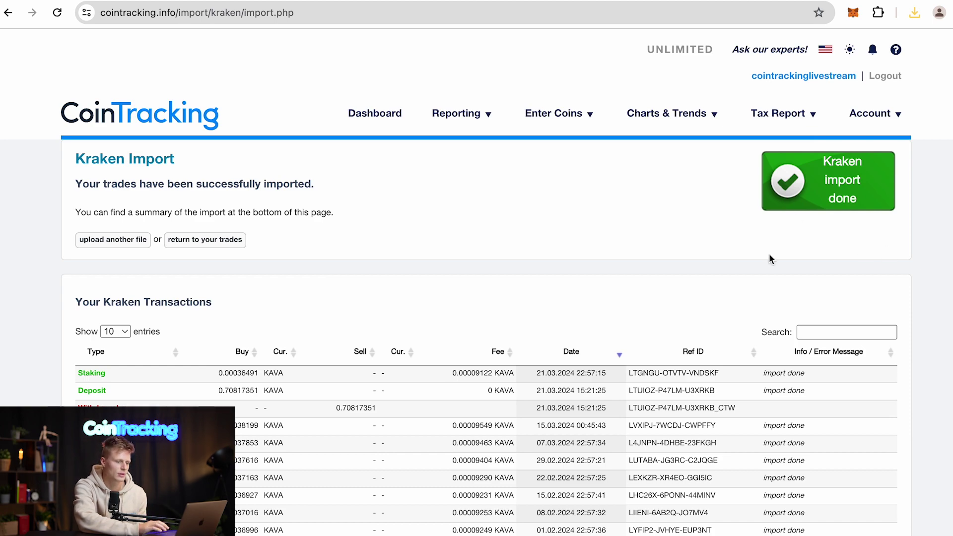
{"action": "scroll", "coordinate": [769, 258], "scroll_direction": "down", "scroll_amount": 3}
{"action": "left_click", "coordinate": [817, 297]}
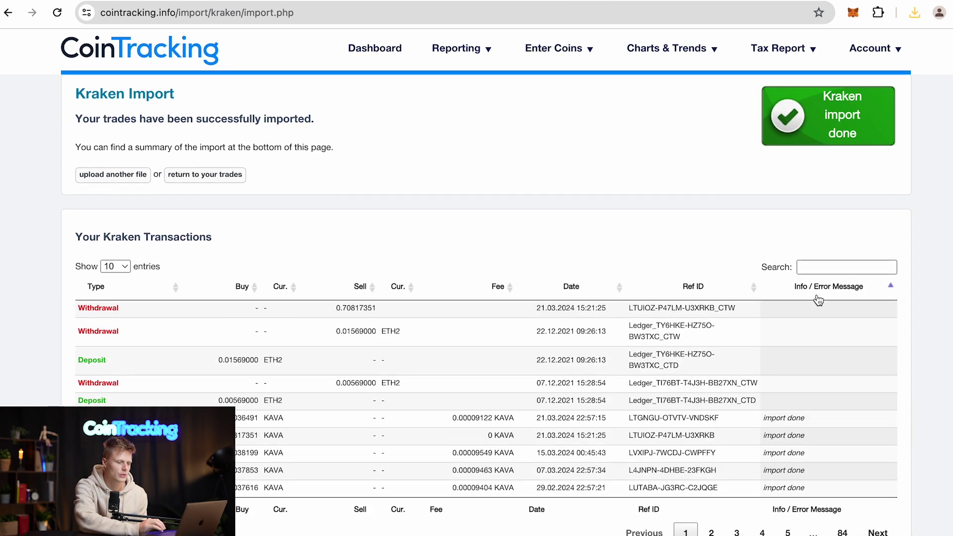
{"action": "left_click", "coordinate": [818, 293]}
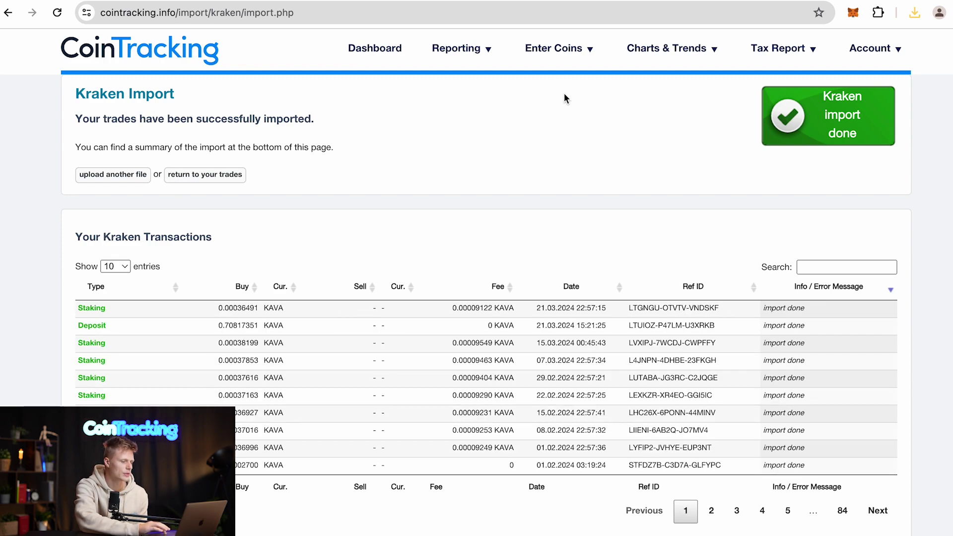
{"action": "mouse_move", "coordinate": [556, 54]}
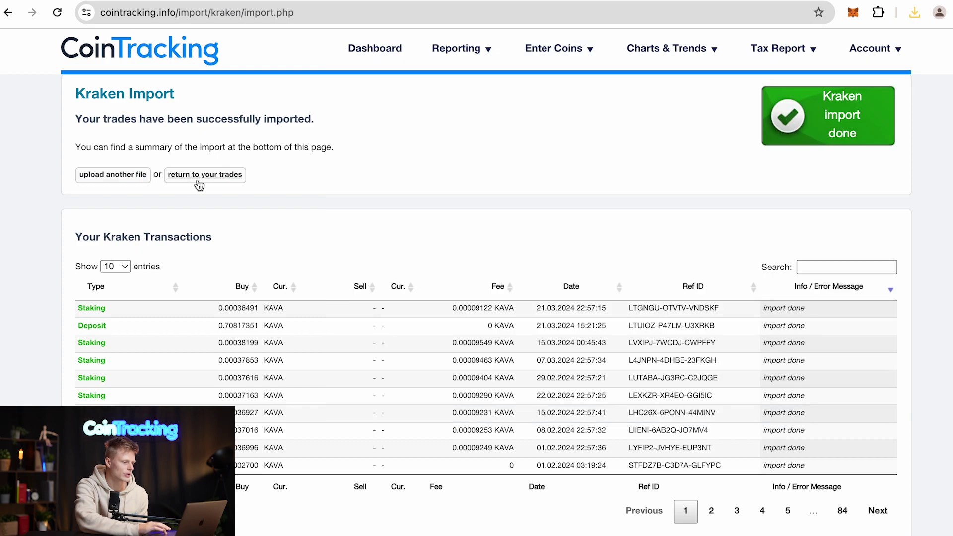
{"action": "left_click", "coordinate": [197, 180]}
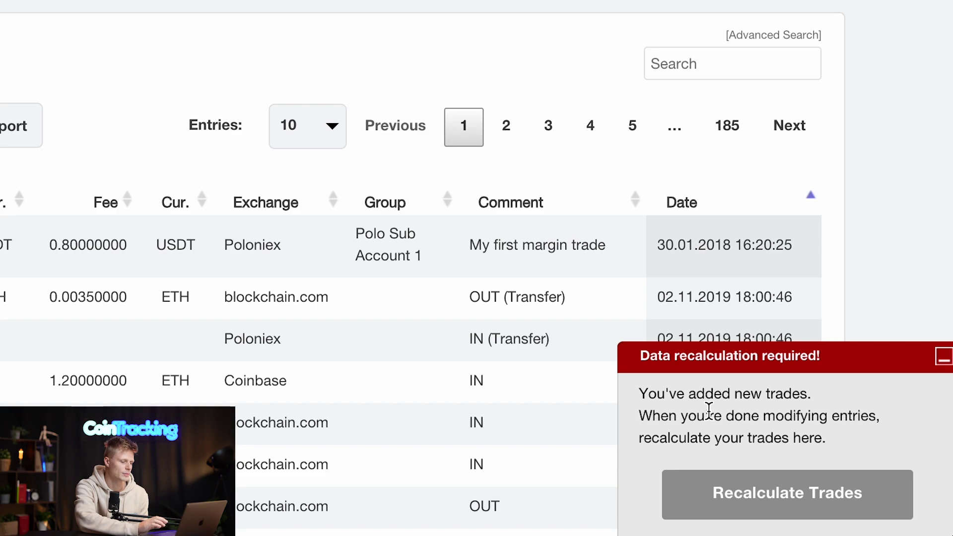
Step: Run Recalculate Trades from the 'Data recalculation required' popup to include the Kraken entries
{"action": "left_click", "coordinate": [787, 494]}
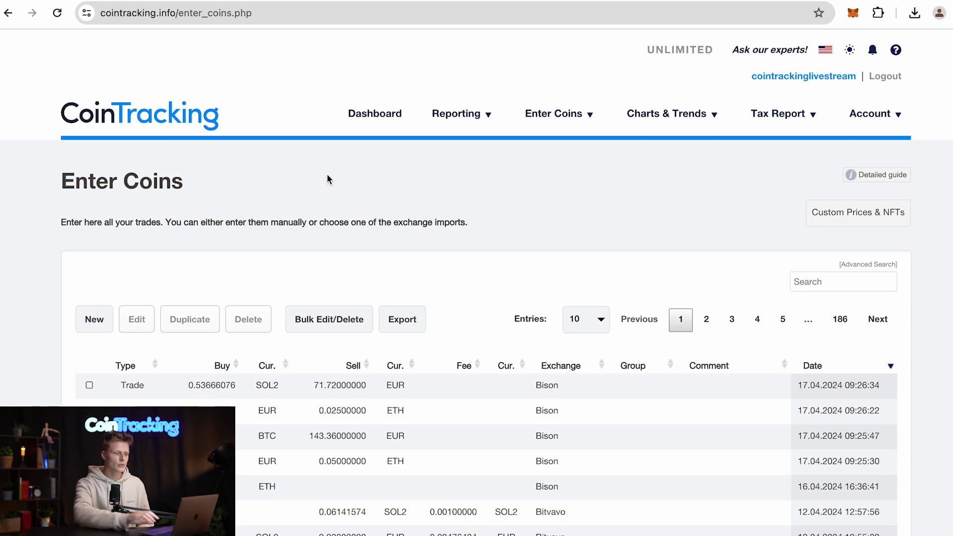
Step: Go to the Crypto Tax Report page and verify Germany, FIFO and tax year 2023 are selected
{"action": "mouse_move", "coordinate": [771, 130]}
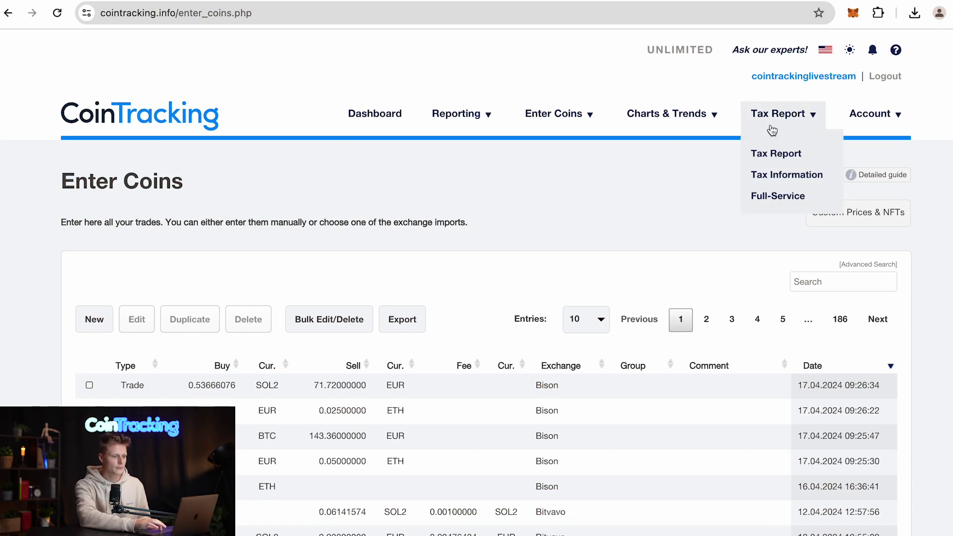
{"action": "left_click", "coordinate": [767, 158]}
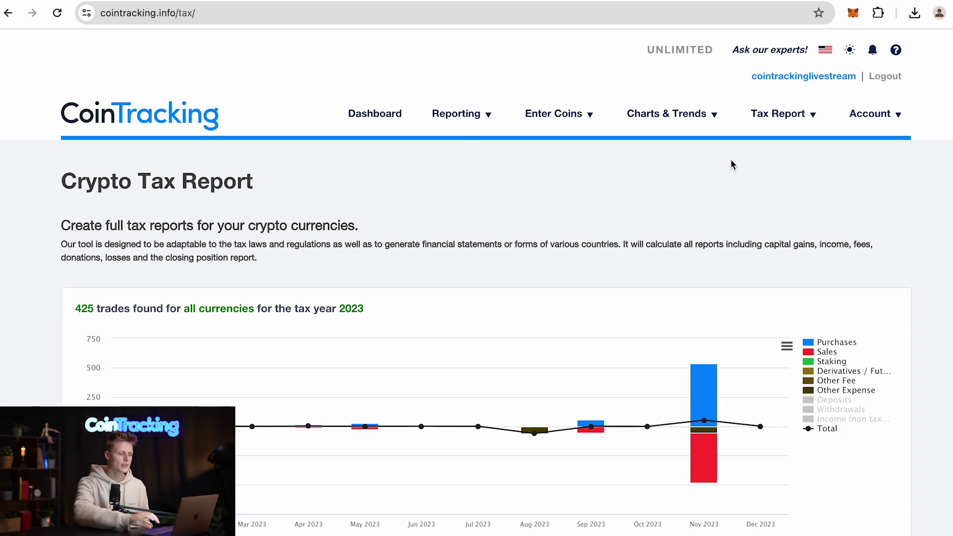
{"action": "scroll", "coordinate": [731, 158], "scroll_direction": "down", "scroll_amount": 12}
{"action": "scroll", "coordinate": [730, 164], "scroll_direction": "down", "scroll_amount": 2}
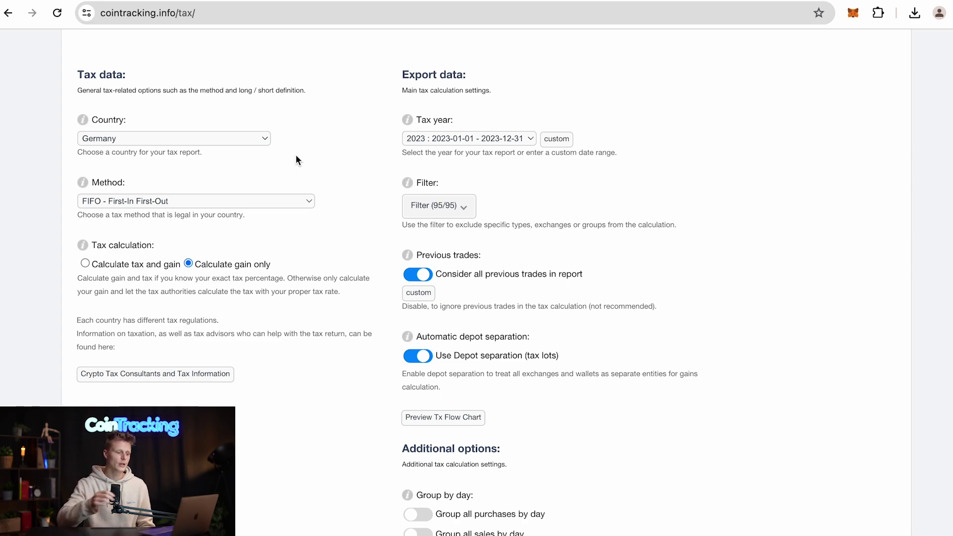
{"action": "mouse_move", "coordinate": [406, 188]}
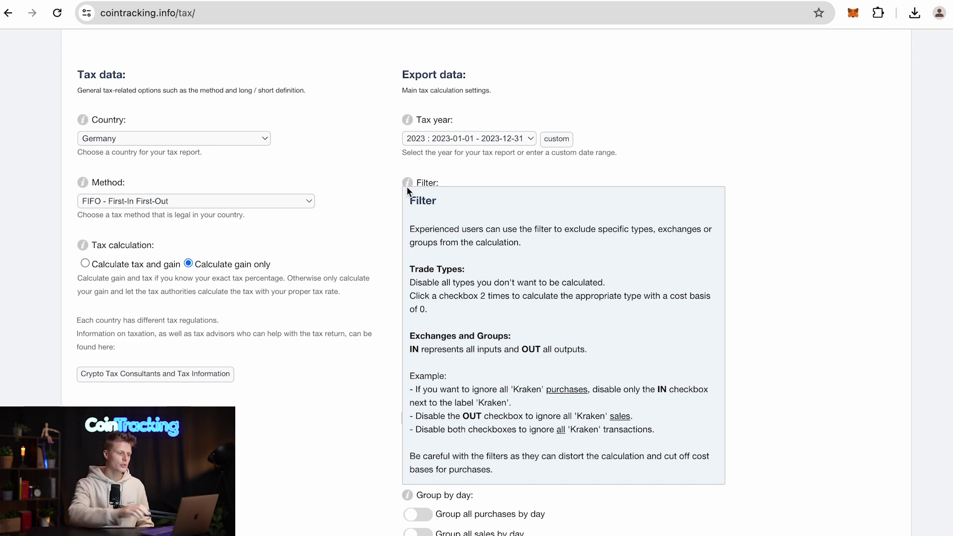
Step: Generate a new tax report using the Germany, FIFO, 2023 settings
{"action": "scroll", "coordinate": [362, 236], "scroll_direction": "down", "scroll_amount": 5}
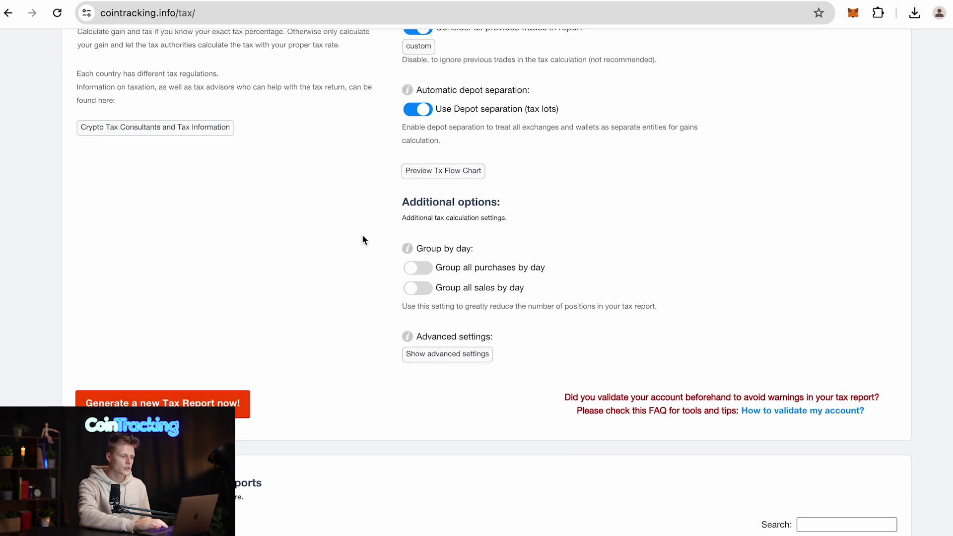
{"action": "scroll", "coordinate": [362, 237], "scroll_direction": "down", "scroll_amount": 4}
{"action": "left_click", "coordinate": [239, 198]}
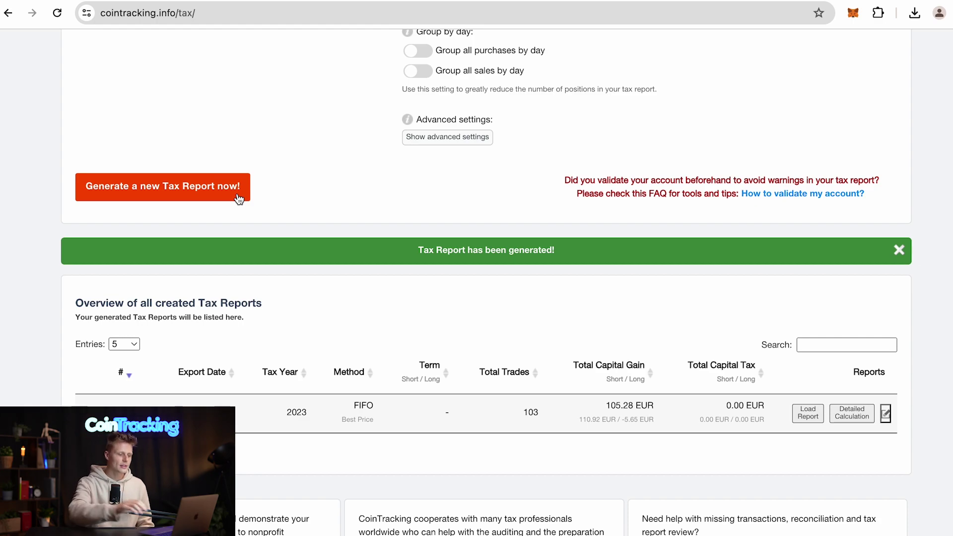
Step: Load Tax Report #1 and review 112.43 EUR private sale income and 105.28 EUR total gain
{"action": "scroll", "coordinate": [588, 323], "scroll_direction": "down", "scroll_amount": 3}
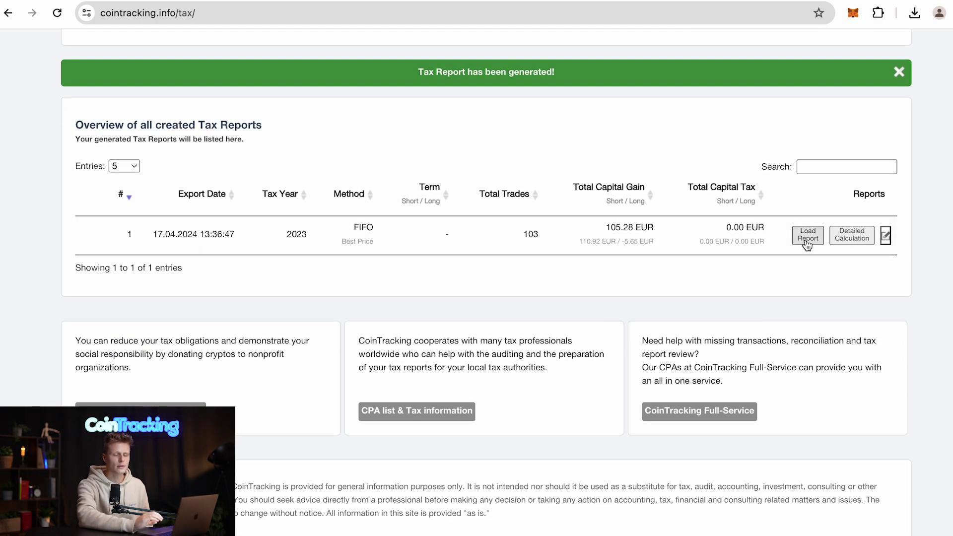
{"action": "left_click", "coordinate": [806, 238]}
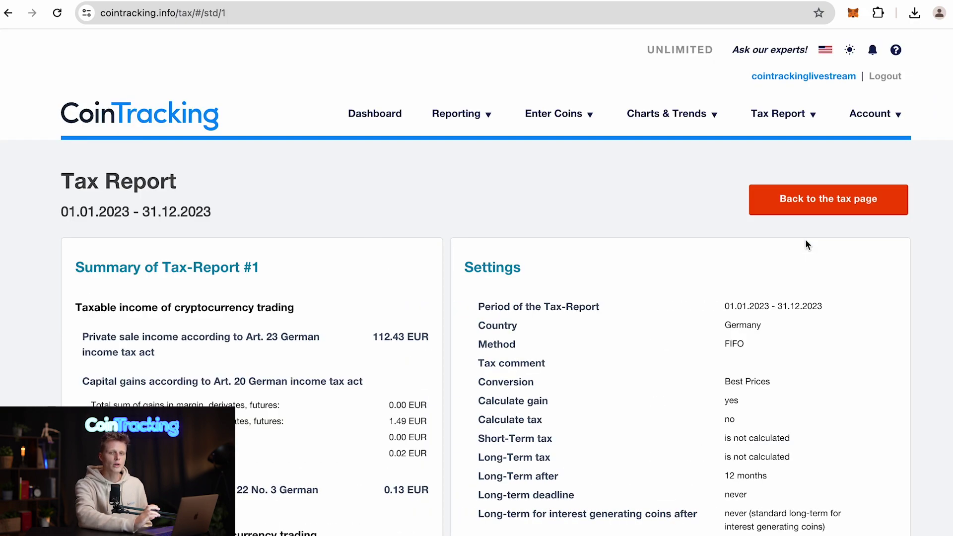
{"action": "scroll", "coordinate": [805, 241], "scroll_direction": "down", "scroll_amount": 3}
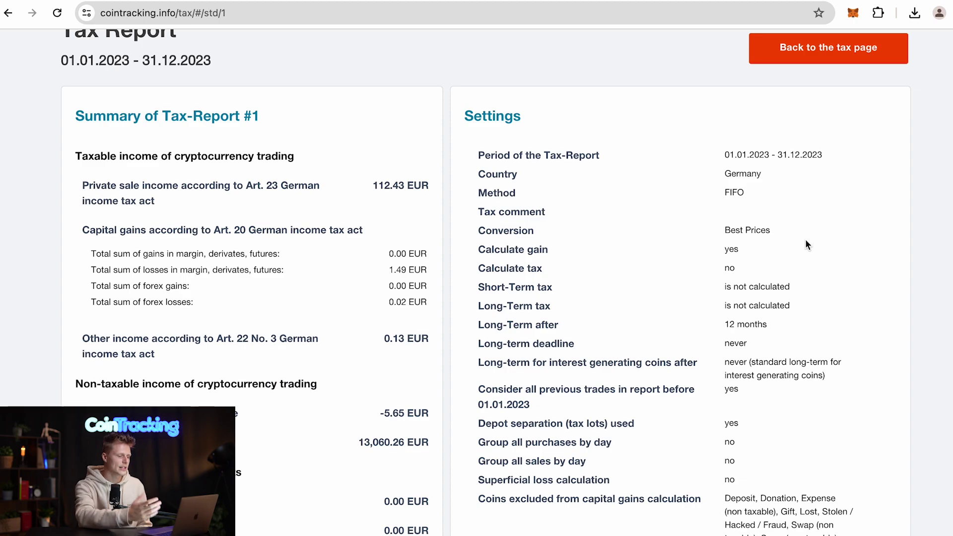
{"action": "scroll", "coordinate": [805, 240], "scroll_direction": "down", "scroll_amount": 1}
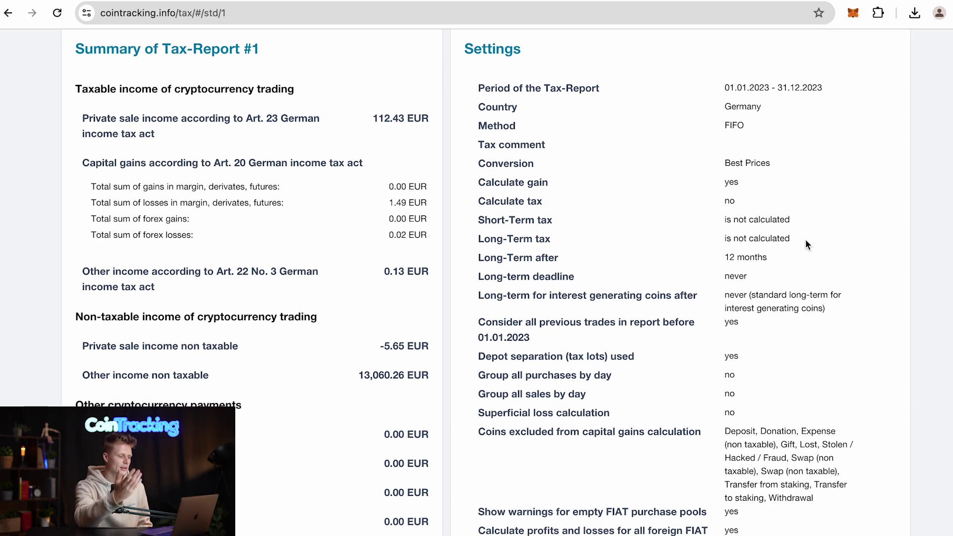
{"action": "scroll", "coordinate": [805, 239], "scroll_direction": "down", "scroll_amount": 8}
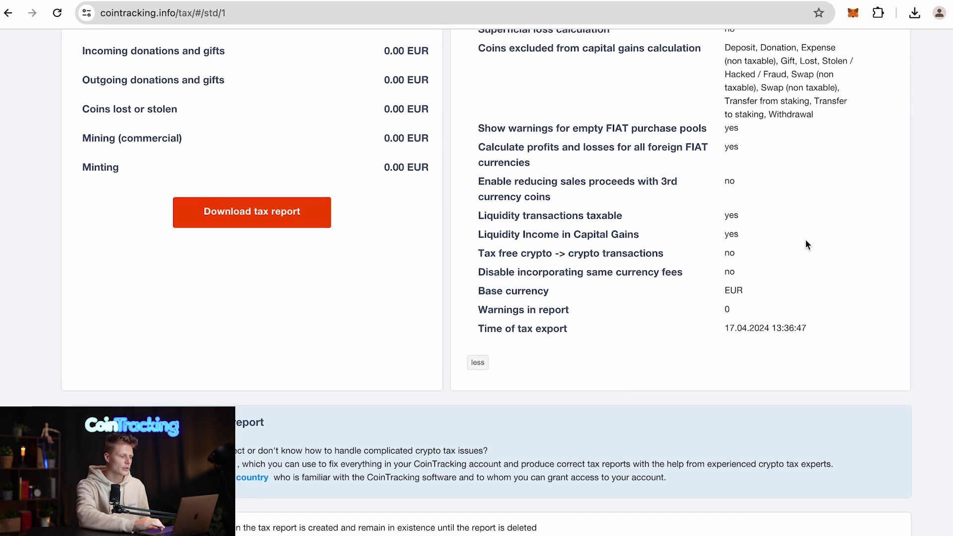
Step: Bring up the Download tax report dialog offering PDF or Excel formats
{"action": "left_click", "coordinate": [222, 227]}
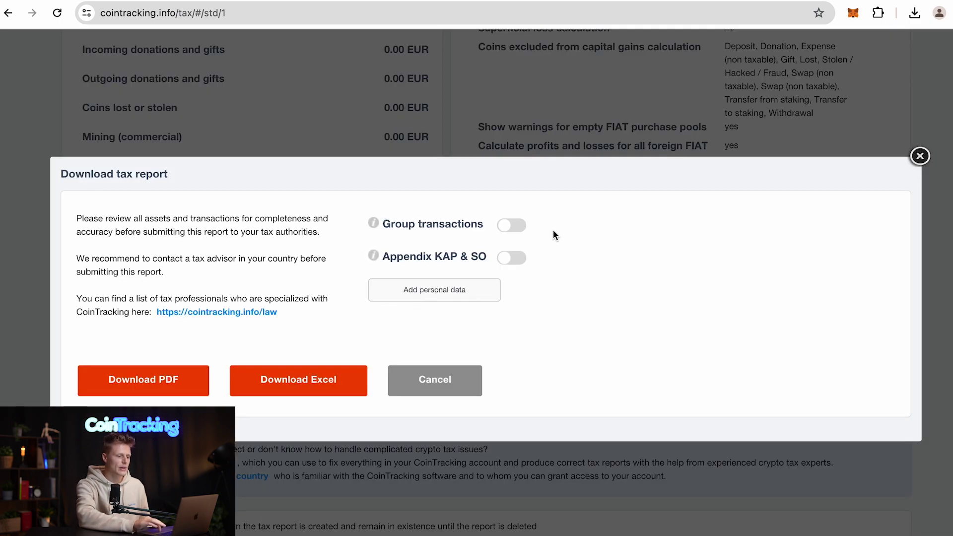